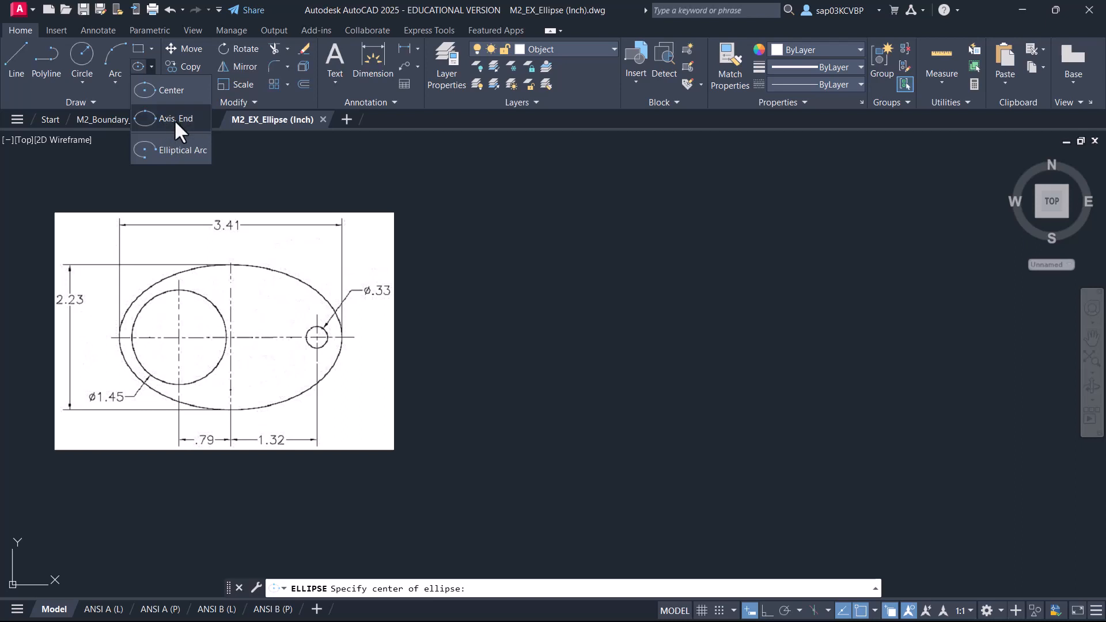
Start an axis-end ellipse beside the reference drawing, turn on polar tracking, and make its horizontal axis 3.41 long.
click(174, 119)
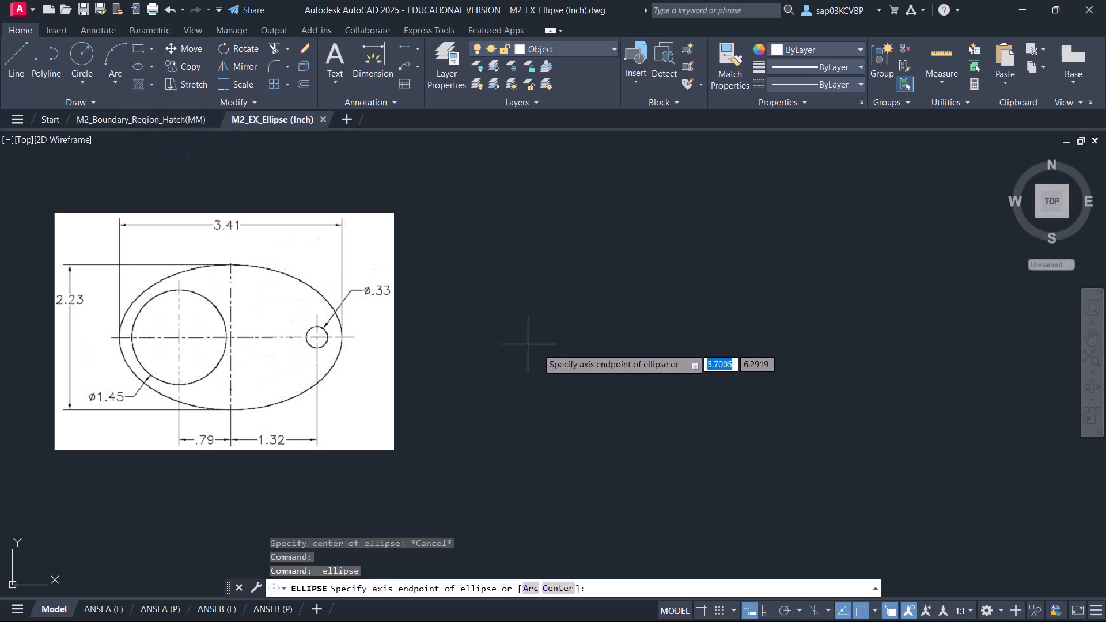
click(511, 337)
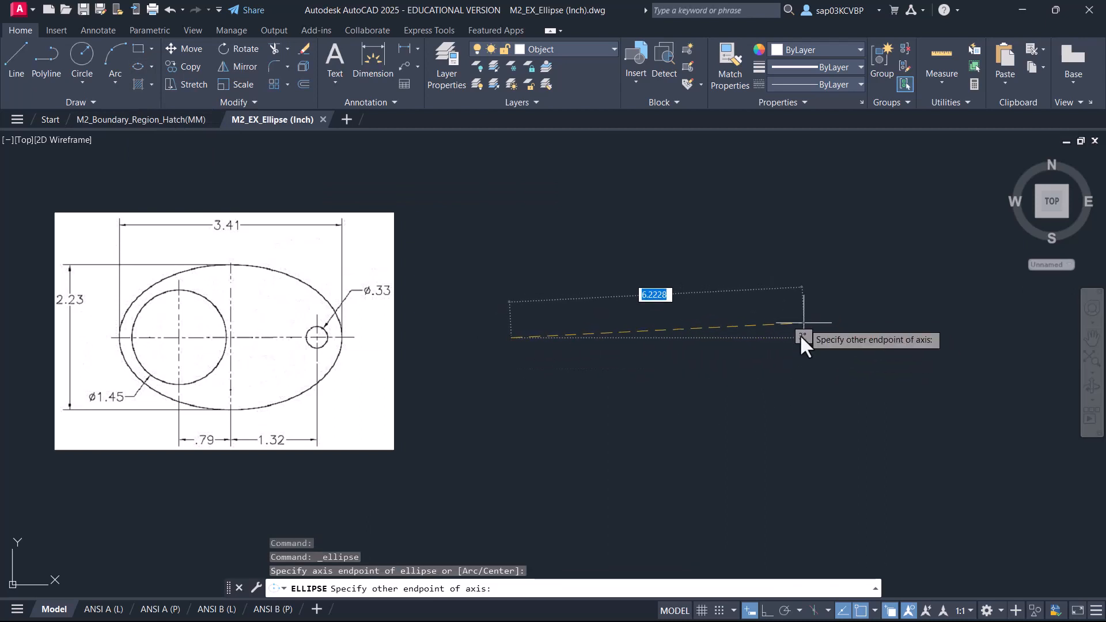
click(784, 610)
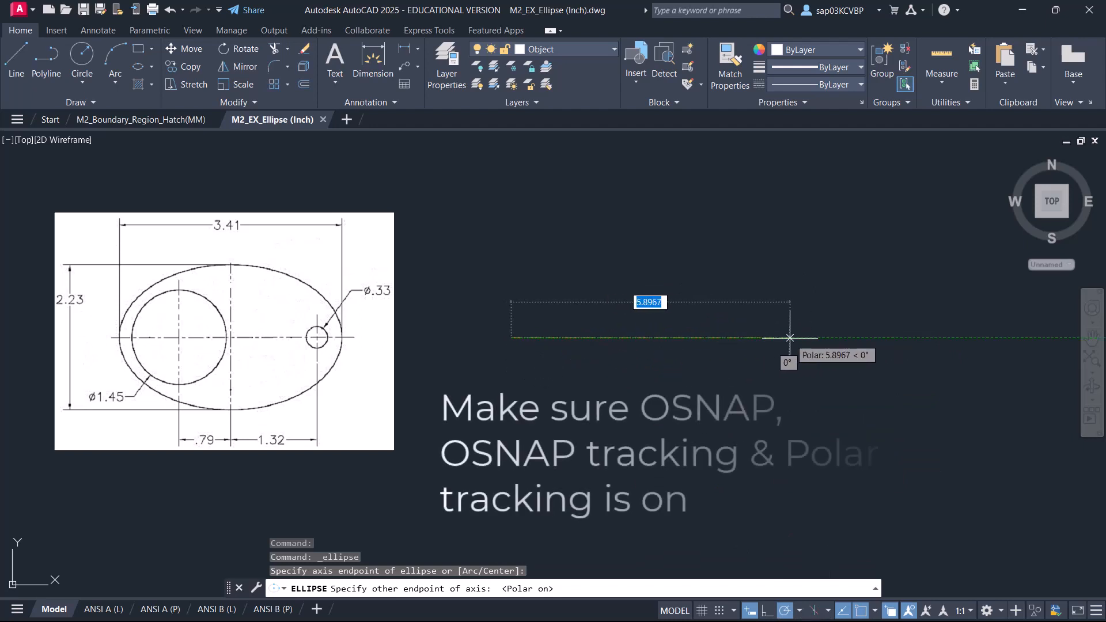
text(3.41)
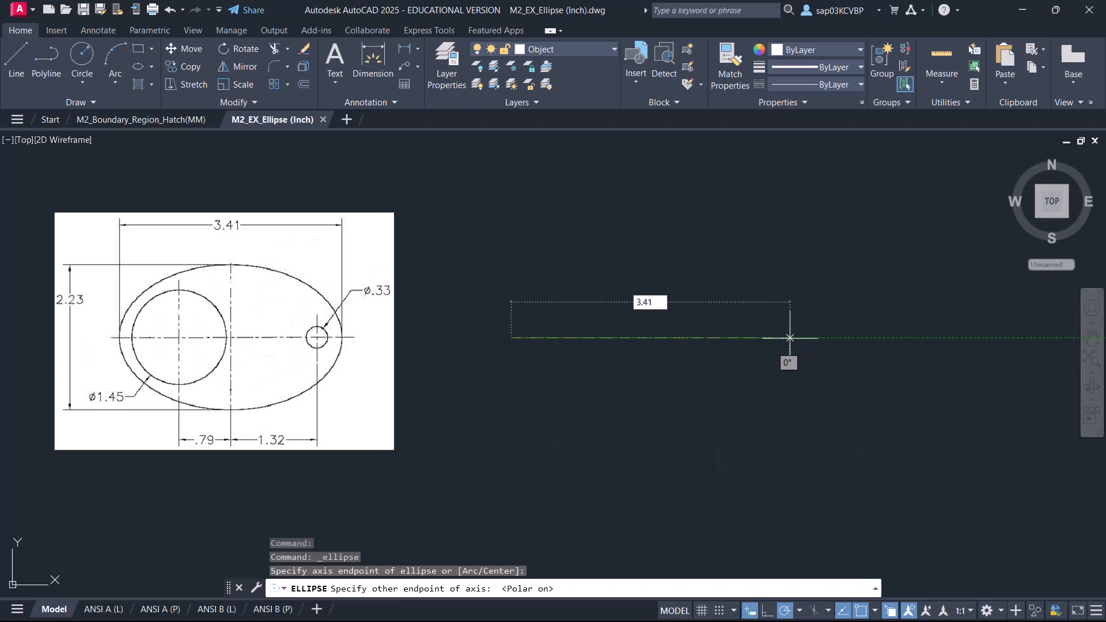
key(Return)
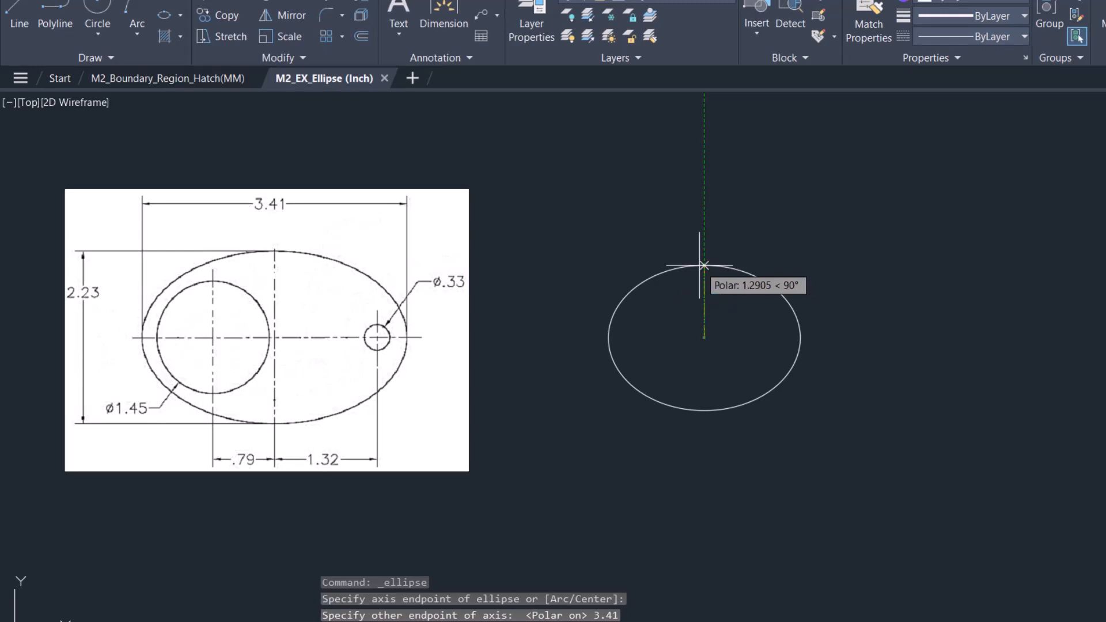
Calculate 2.23/2 with QuickCalc and apply it as the ellipse's distance to the other axis.
key(ctrl+8)
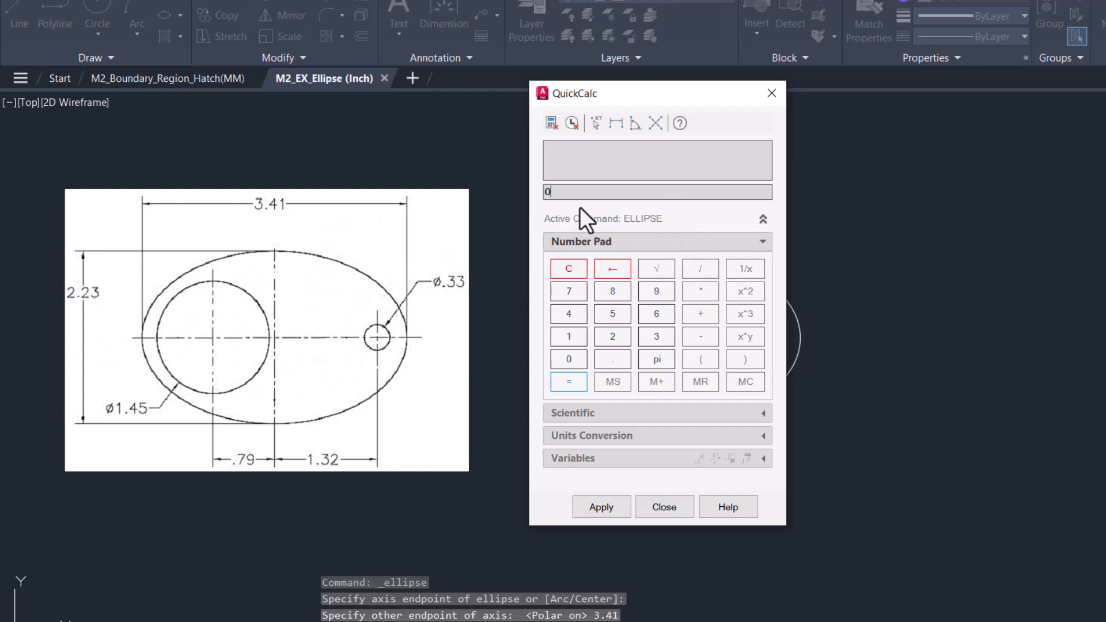
drag(560, 194, 523, 195)
text(2.23/2)
key(Return)
click(603, 506)
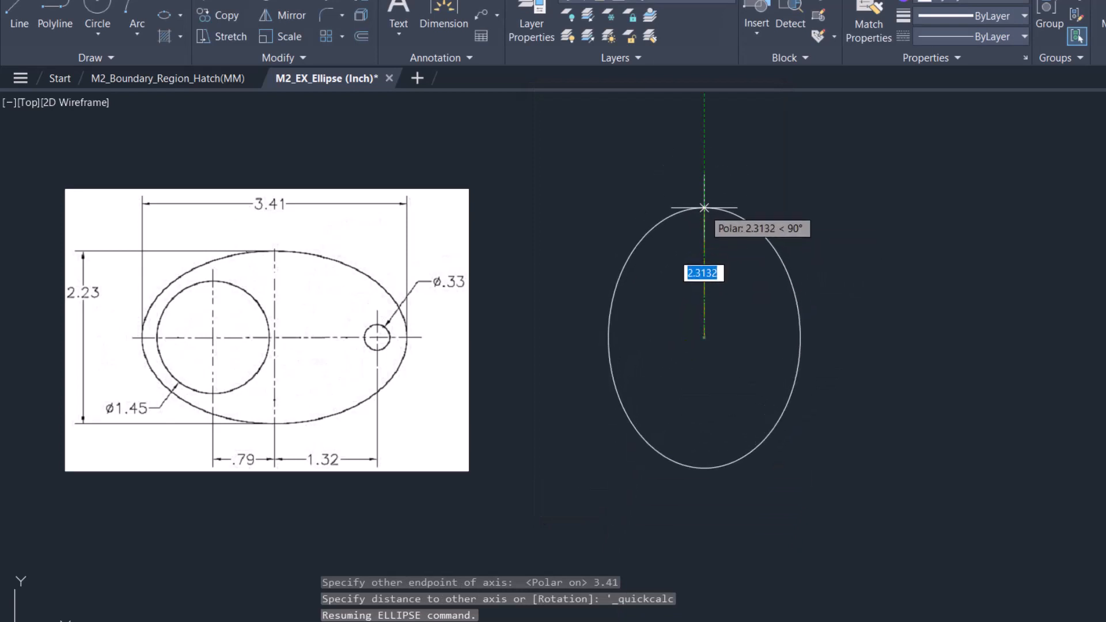
key(Return)
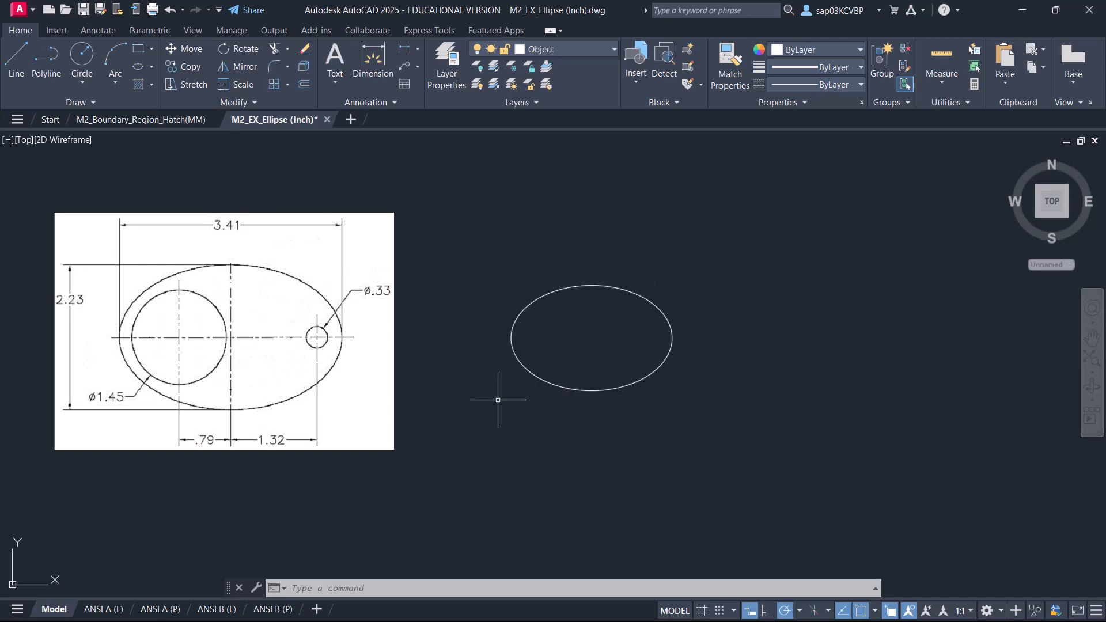
Draw a circle of diameter 1.45 centred .79 to the left of the ellipse's centre.
text(c)
key(Return)
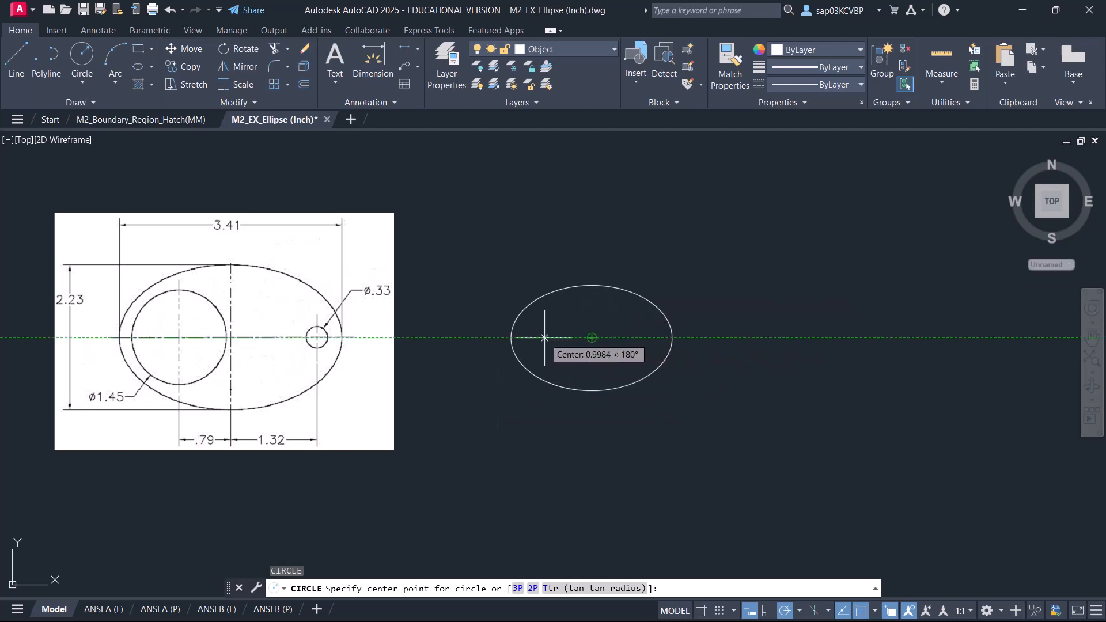
text(.79)
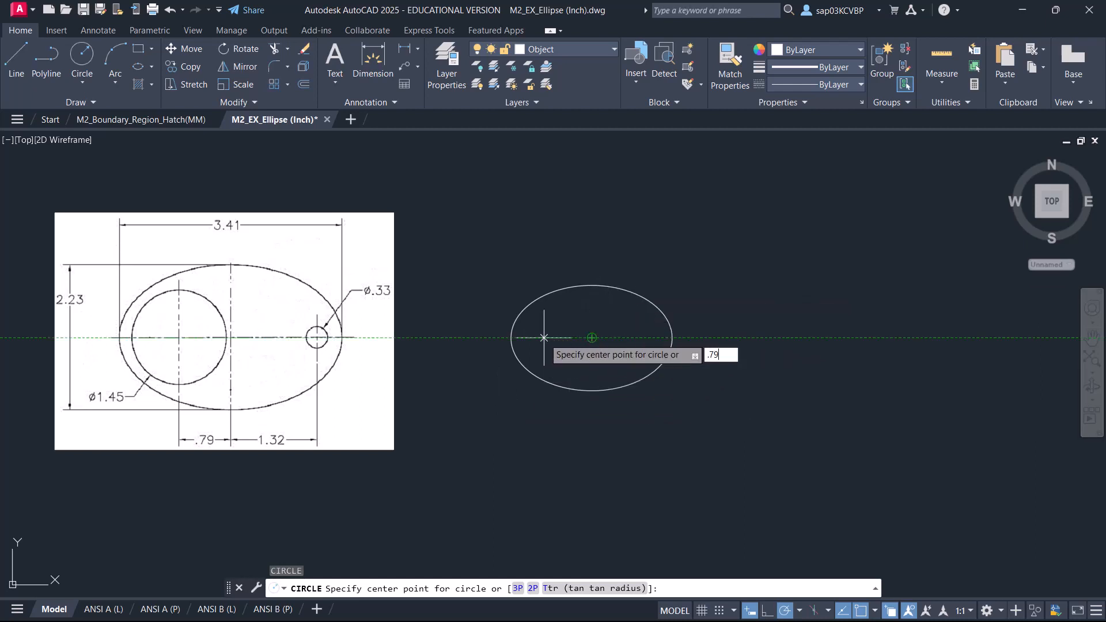
key(Return)
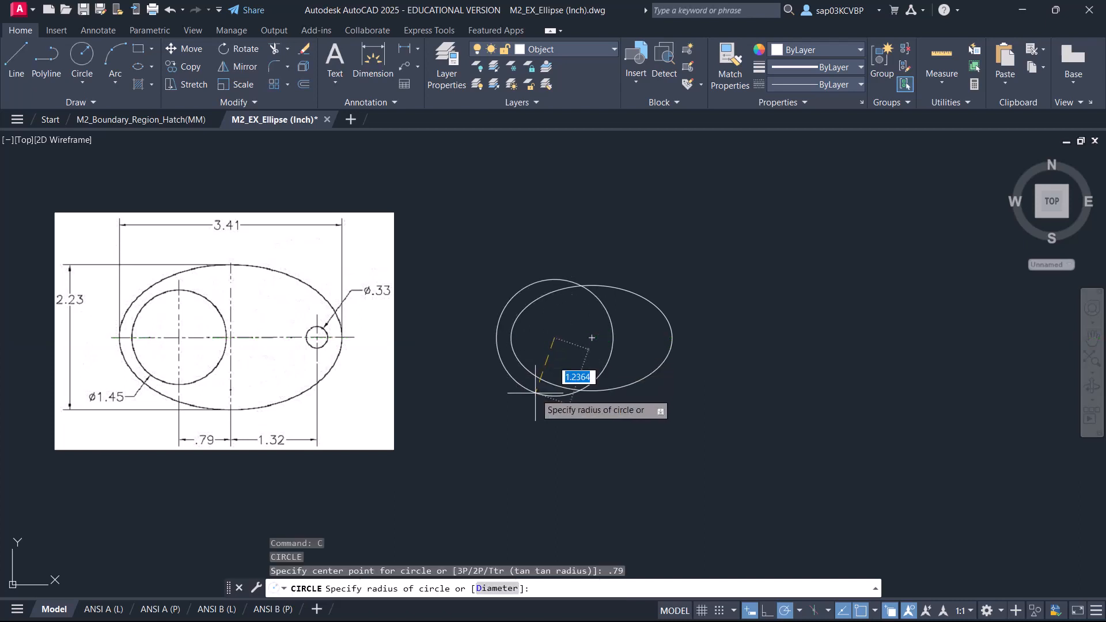
text(d)
key(Return)
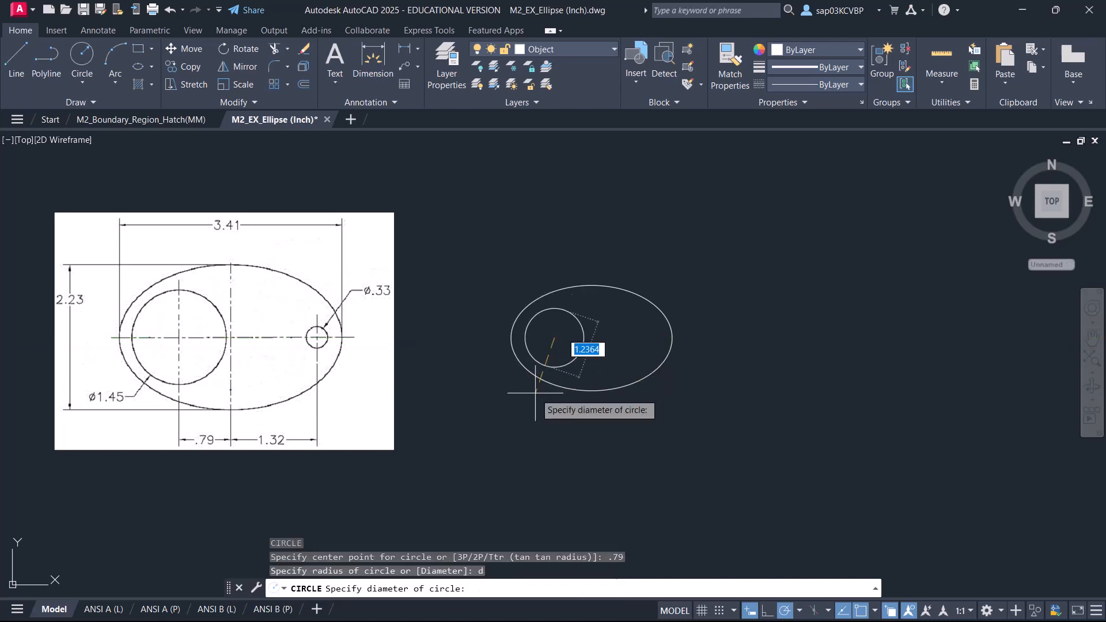
text(1.)
key(Return)
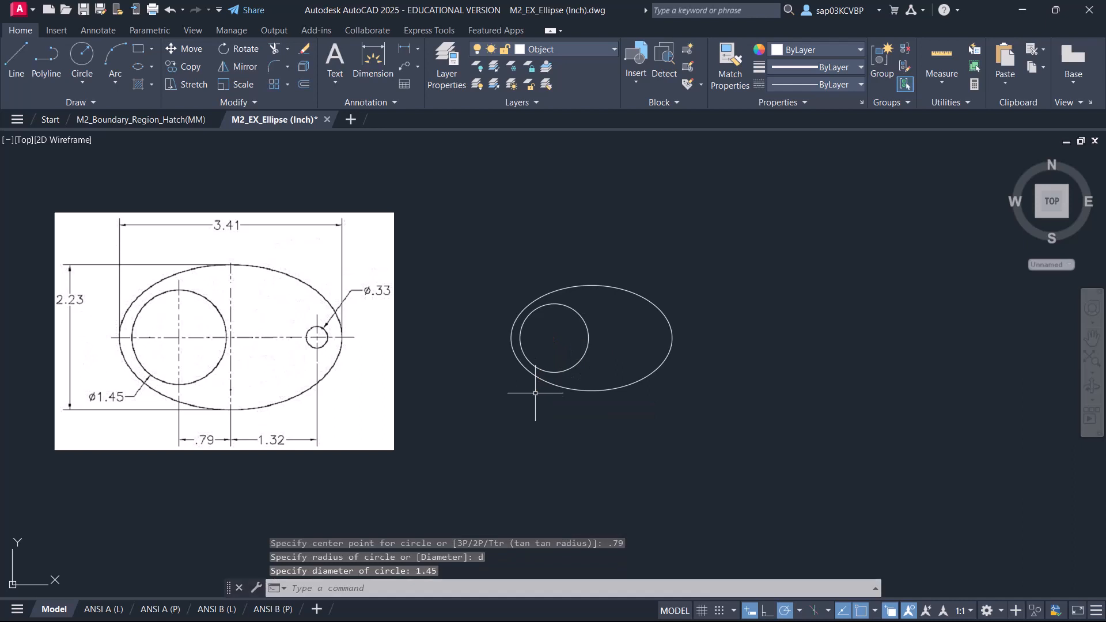
text(c)
key(Return)
key(Escape)
Draw a circle of diameter .33 centred 1.32 to the right of the ellipse's centre.
text(c)
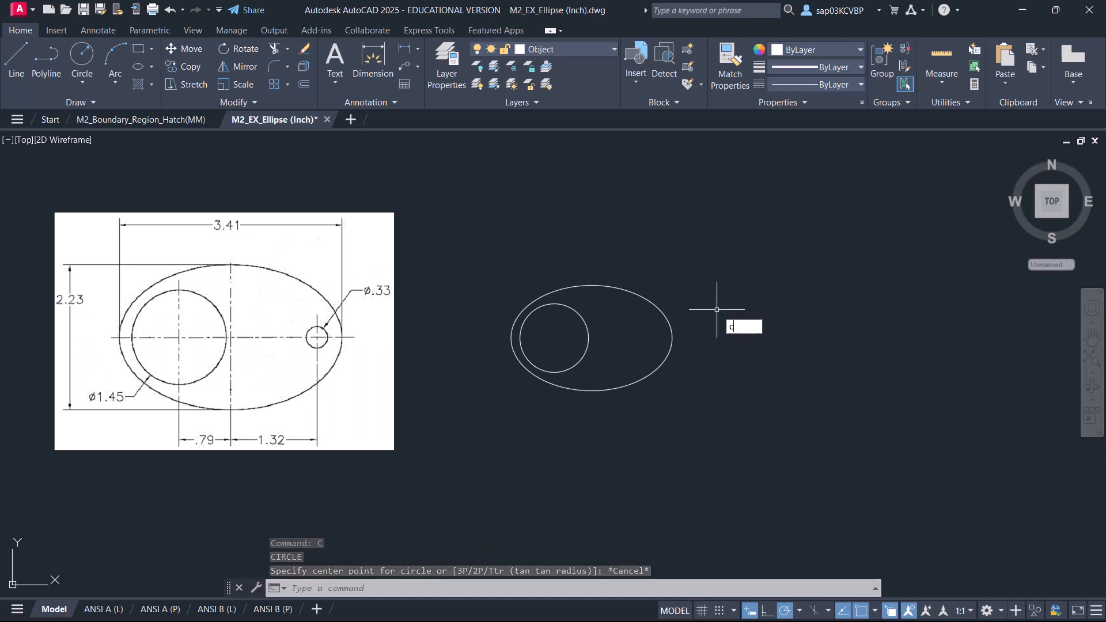
key(Return)
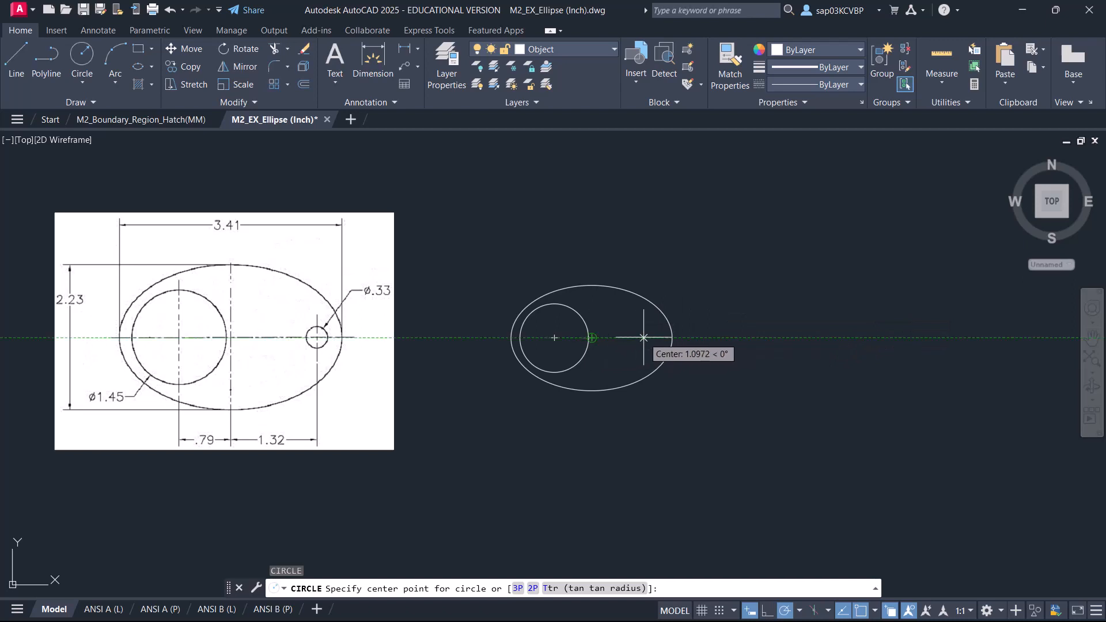
text(1.32)
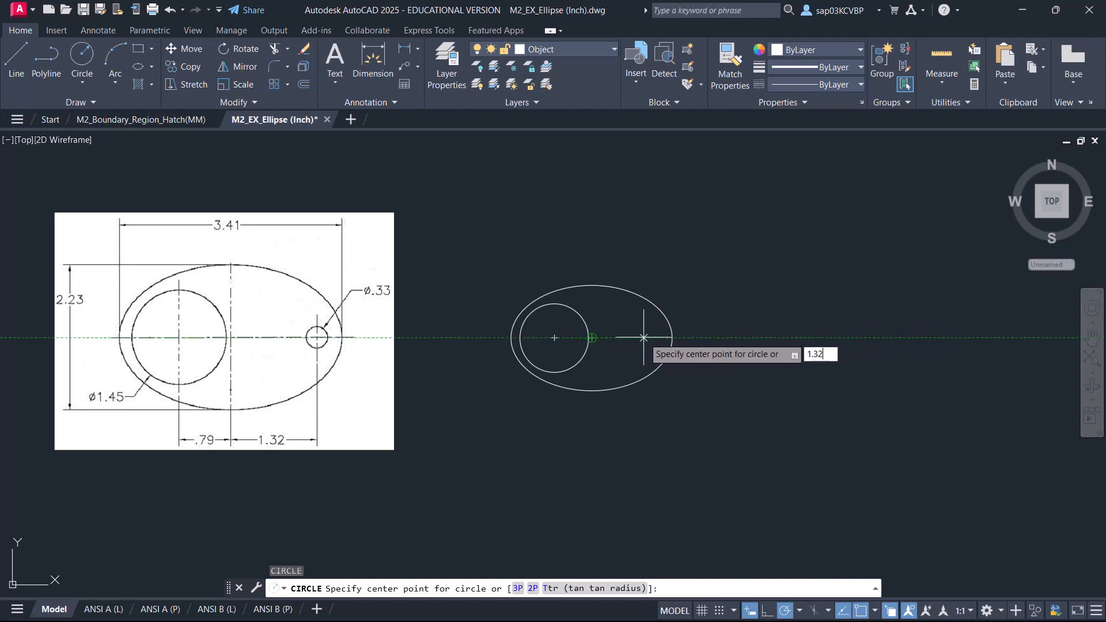
key(Return)
text(d)
key(Return)
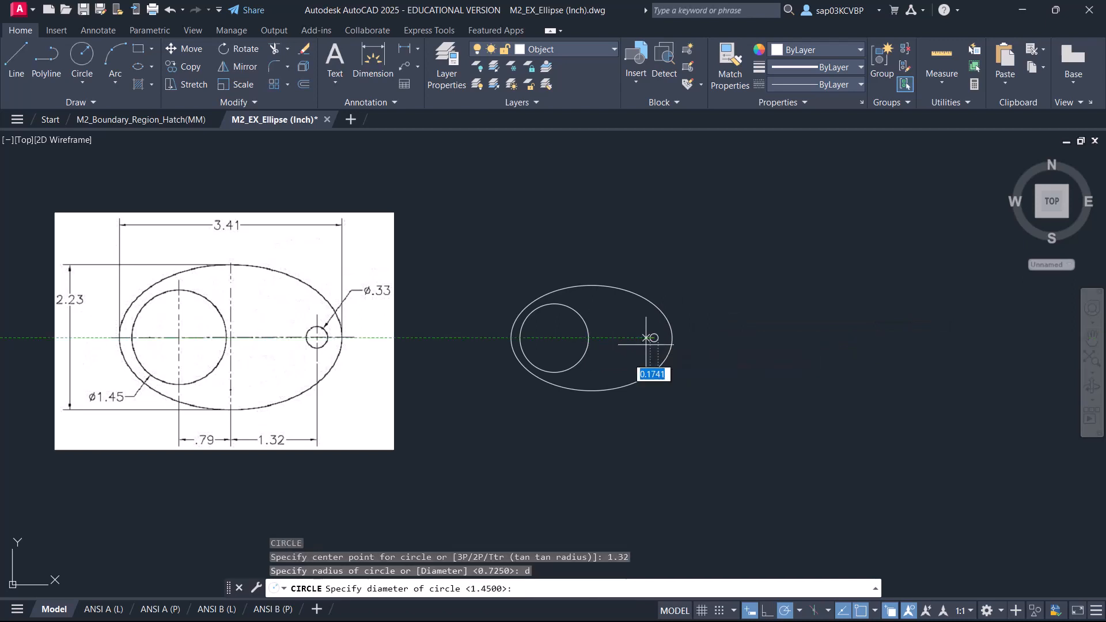
text(.33)
key(Return)
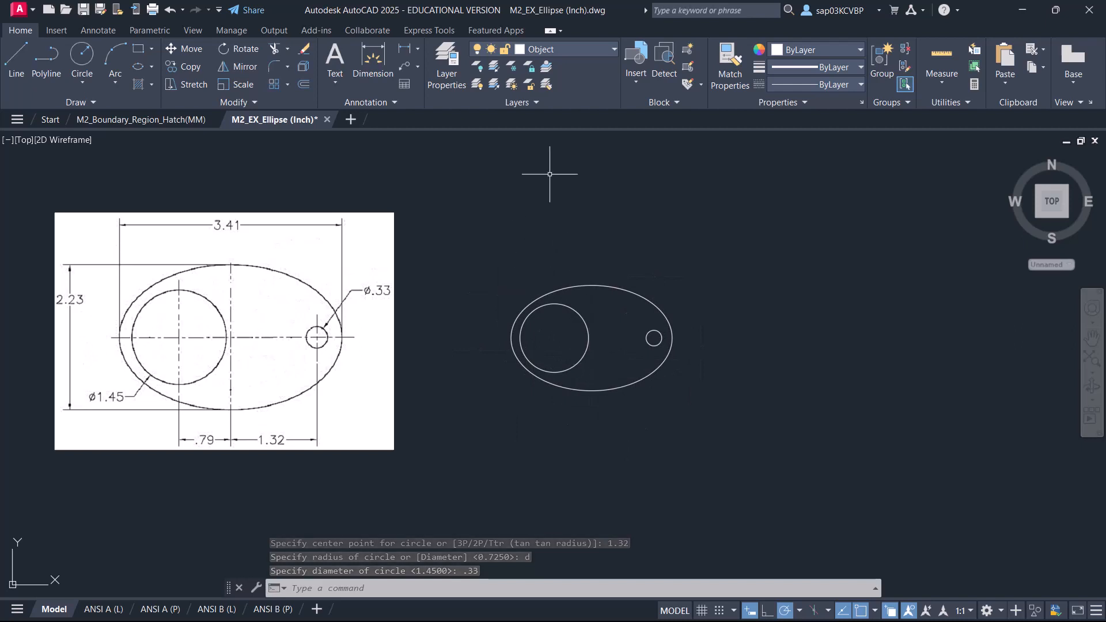
Make Centerline the current layer and draw a vertical line about 2.78 long through the ellipse's centre, extending past both edges.
click(610, 49)
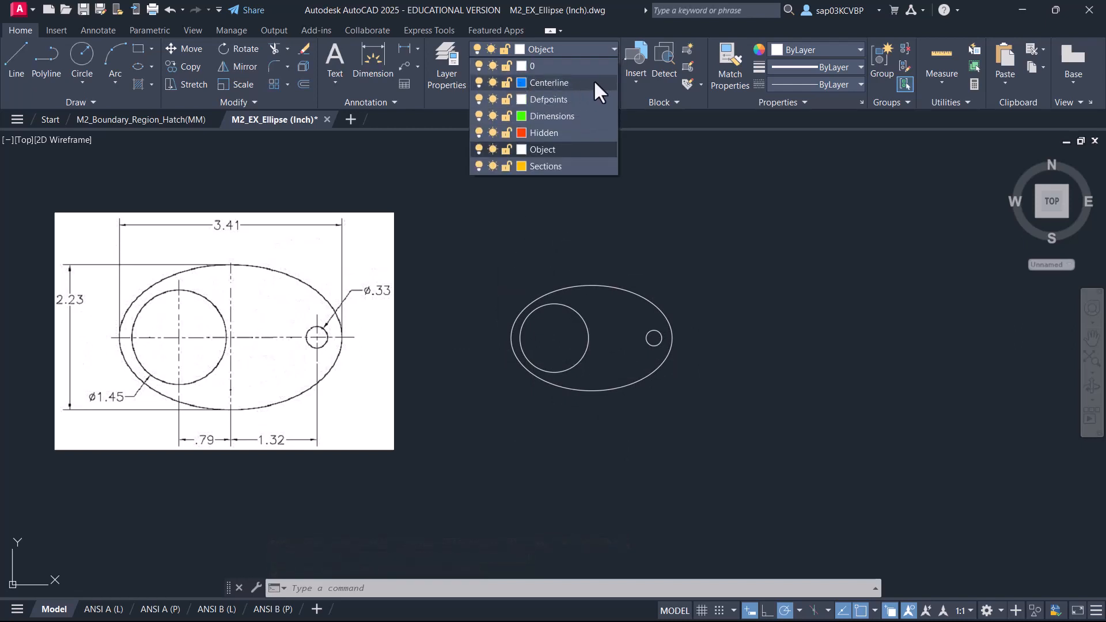
click(593, 83)
click(17, 58)
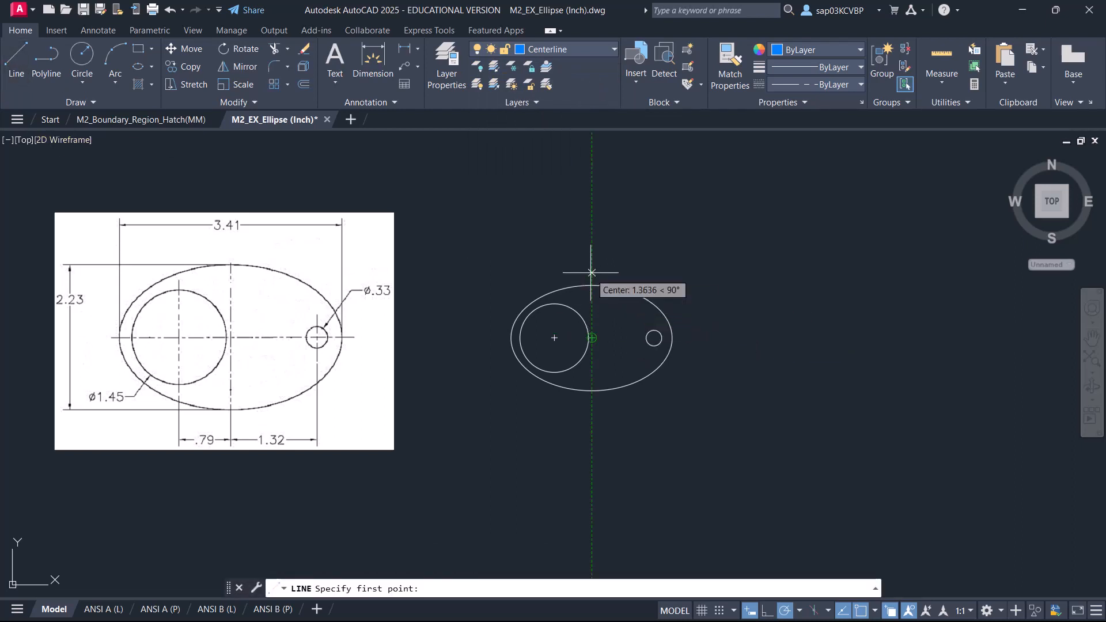
click(591, 271)
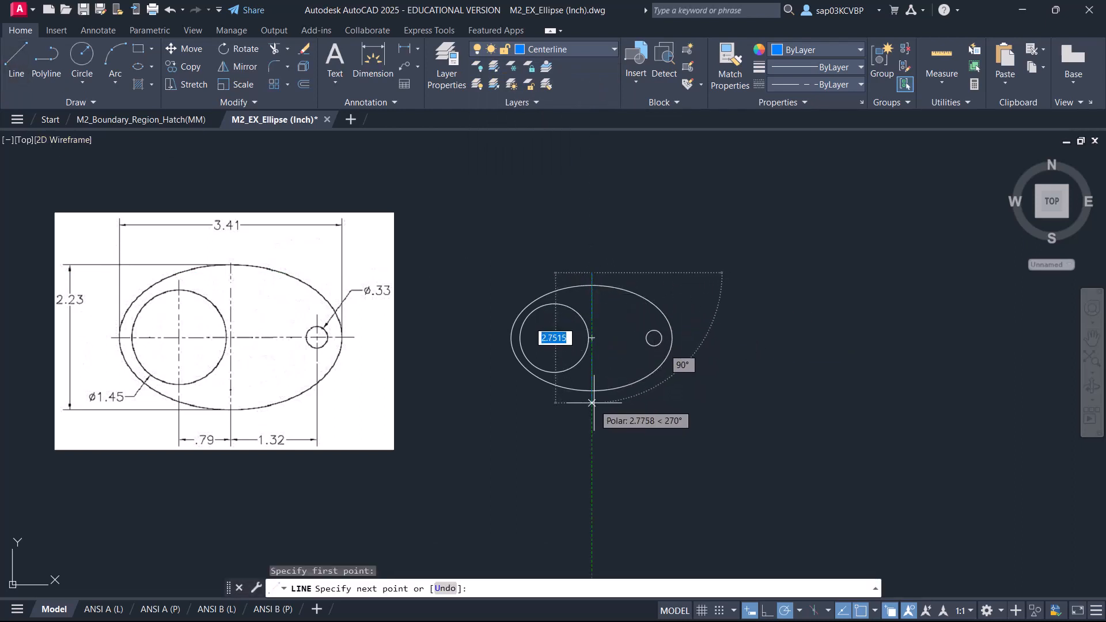
click(591, 402)
key(Return)
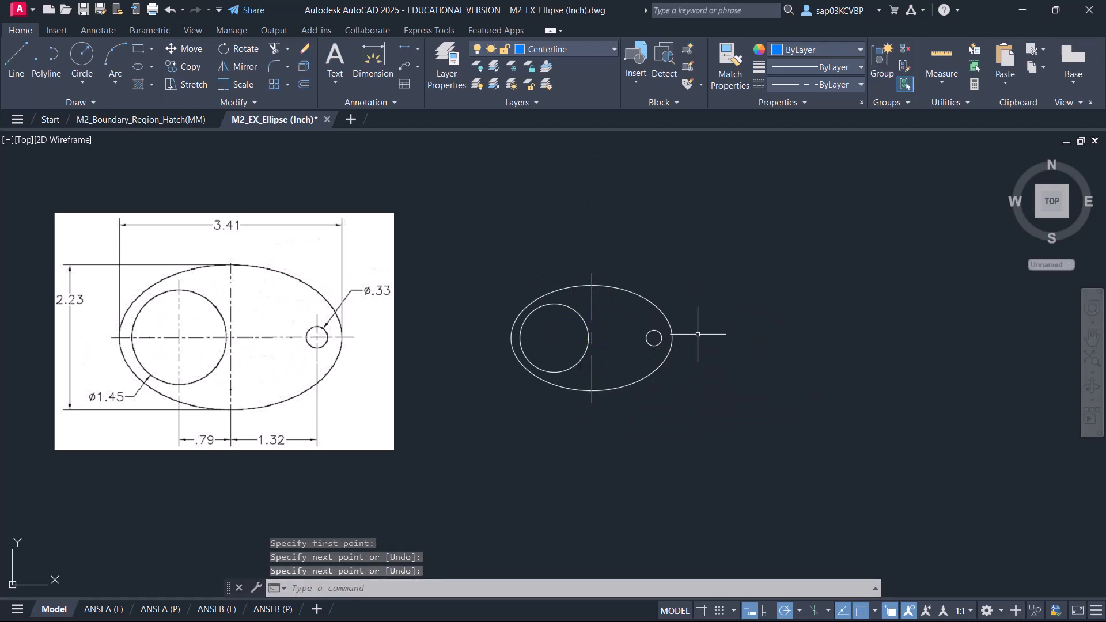
Draw a horizontal centerline through the centres of the ellipse and both circles, extending past both ends of the ellipse.
key(Return)
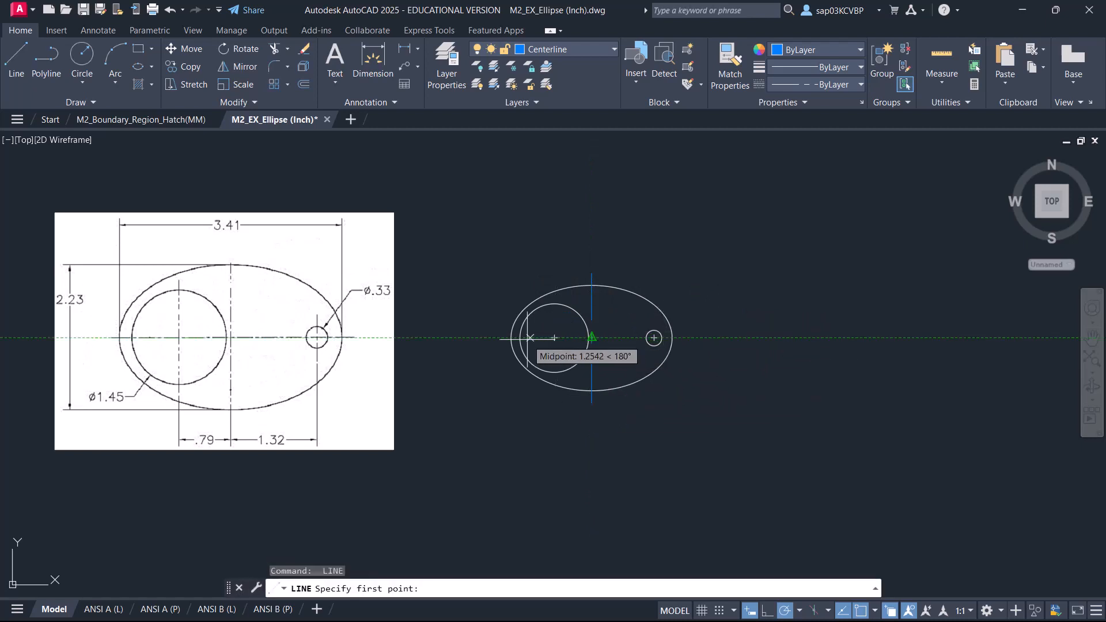
click(494, 337)
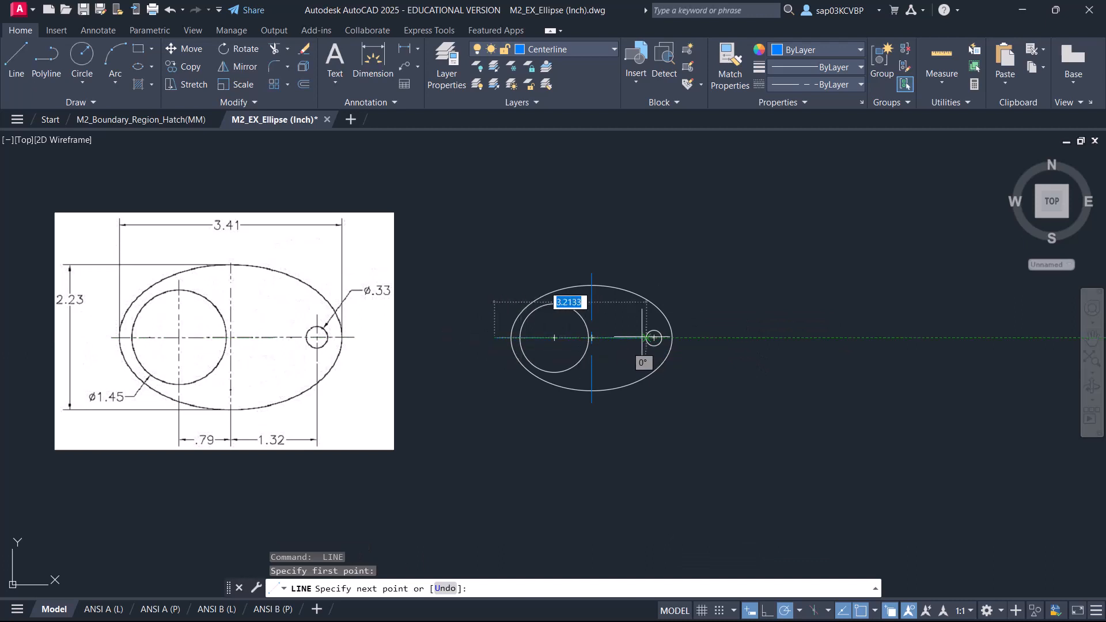
click(706, 337)
key(Return)
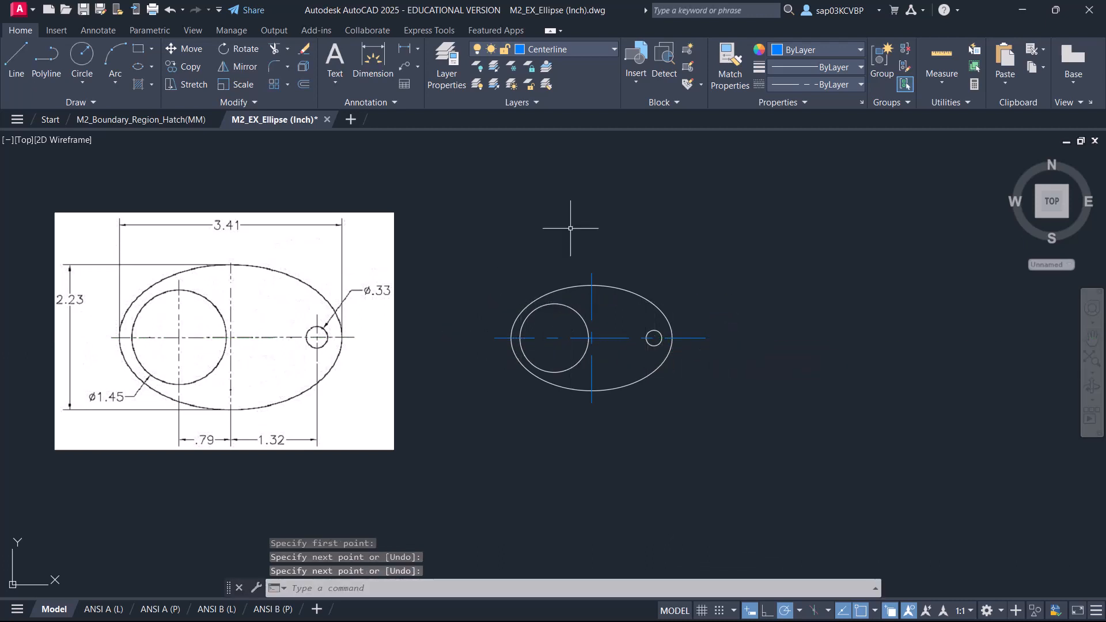
Add center marks to the large circle and the small circle inside the ellipse.
click(99, 30)
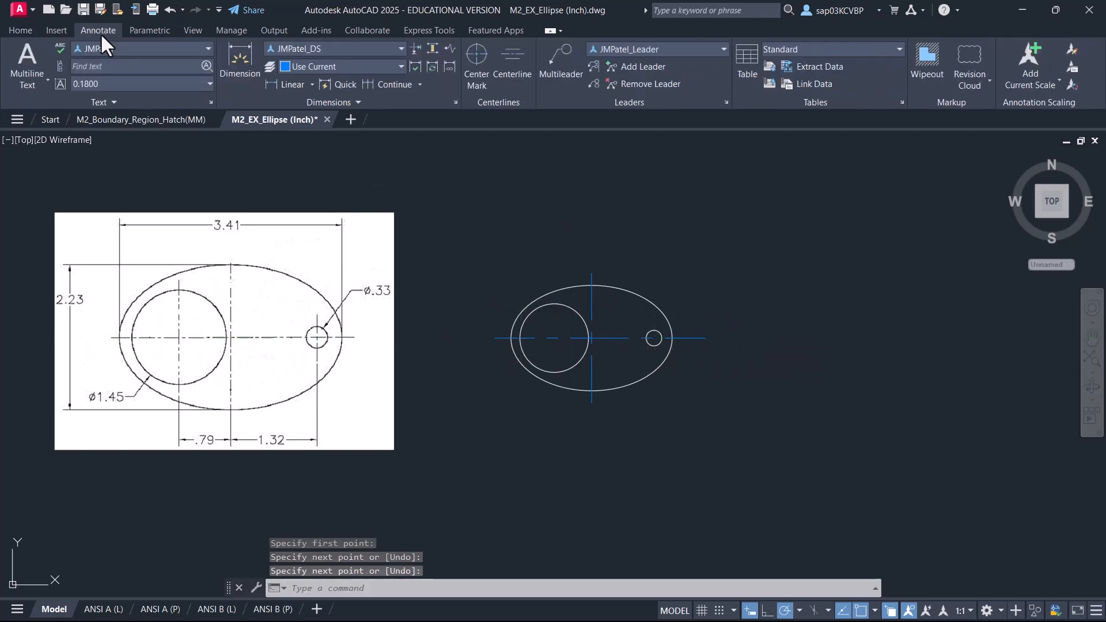
click(475, 64)
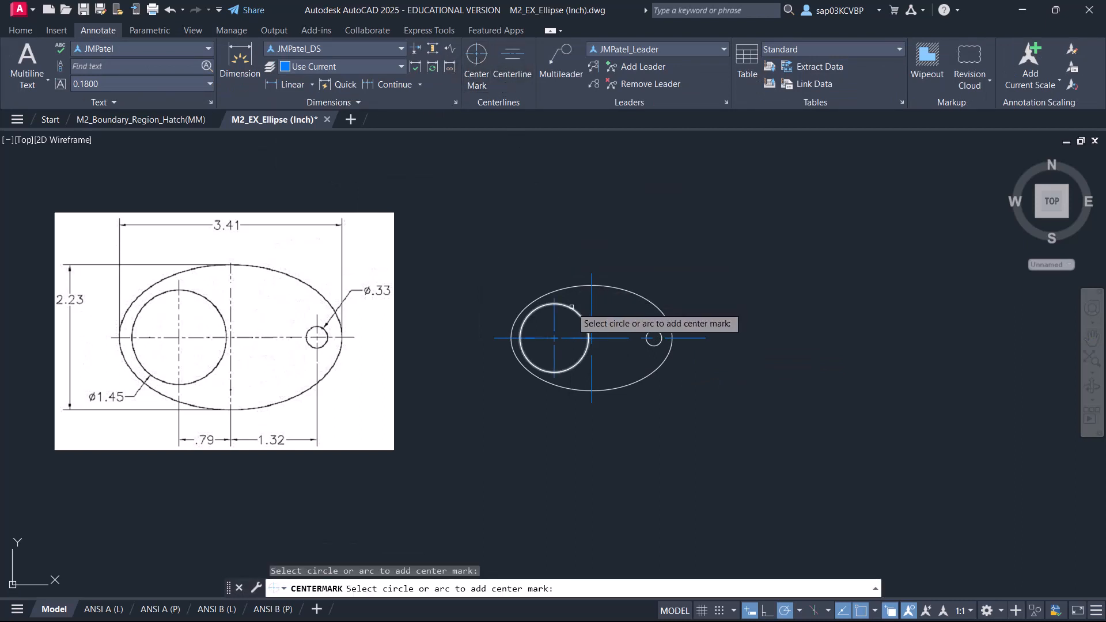
click(652, 332)
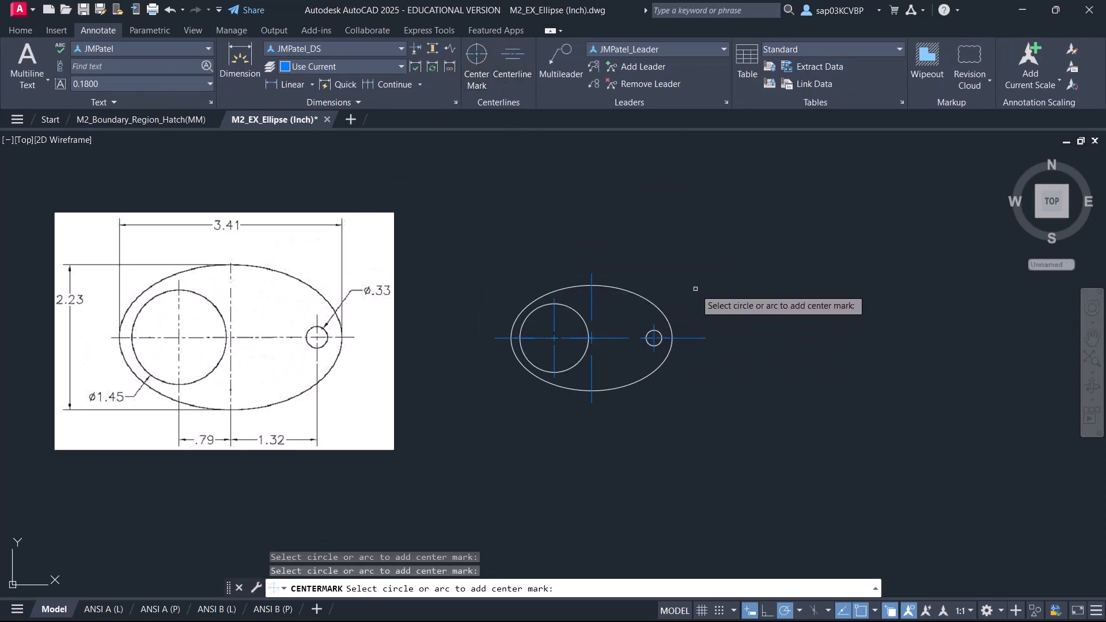
key(Return)
Go to the exercise with two perpendicular 5X3 ellipses and make Object the current layer.
scroll(625, 320, up, 2)
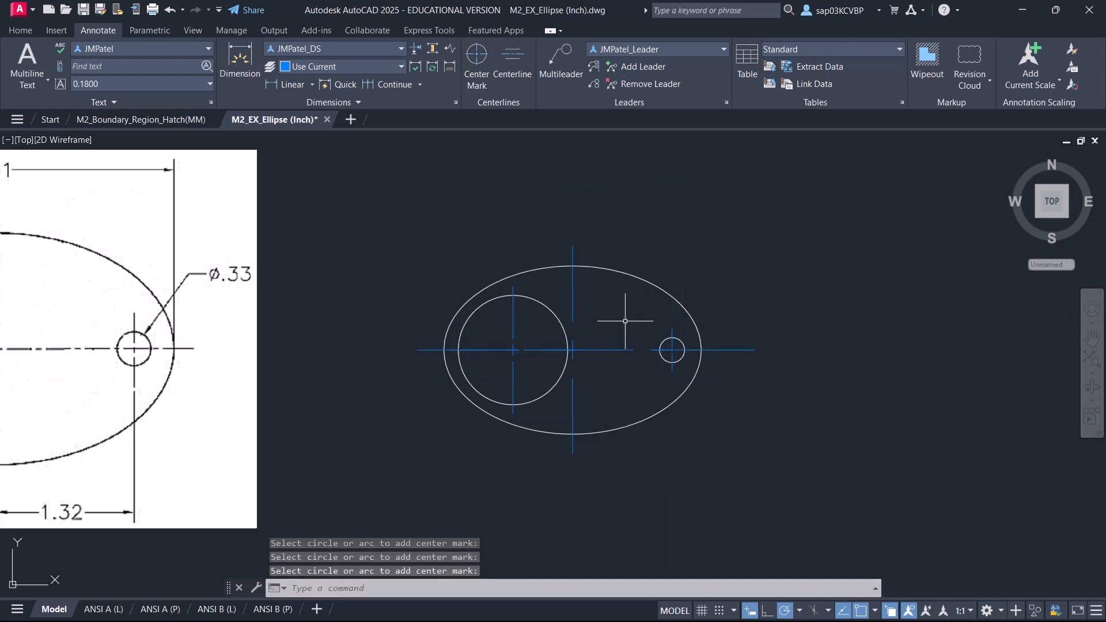
scroll(556, 331, down, 2)
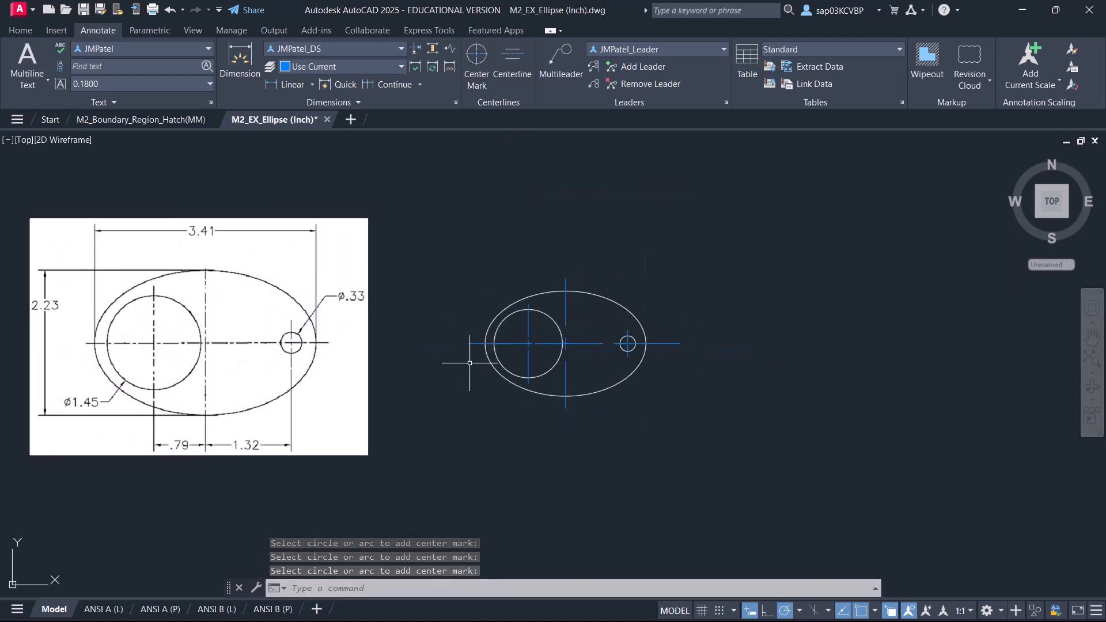
scroll(469, 363, down, 1)
middle_drag(469, 363, 437, 192)
scroll(329, 468, up, 2)
middle_drag(329, 466, 347, 340)
scroll(221, 282, up, 2)
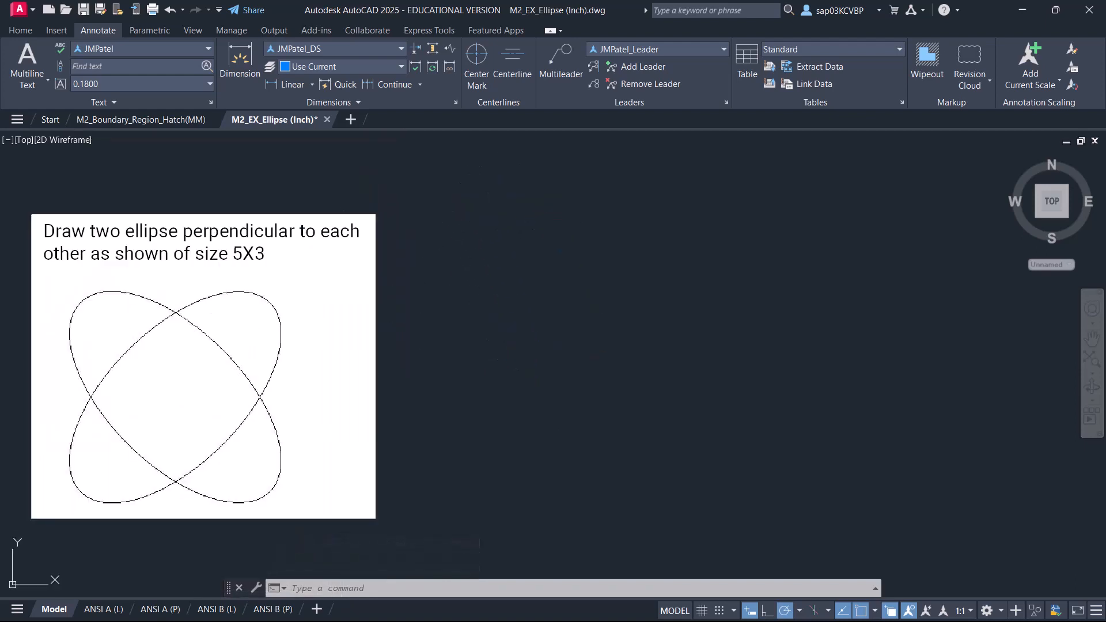
click(20, 31)
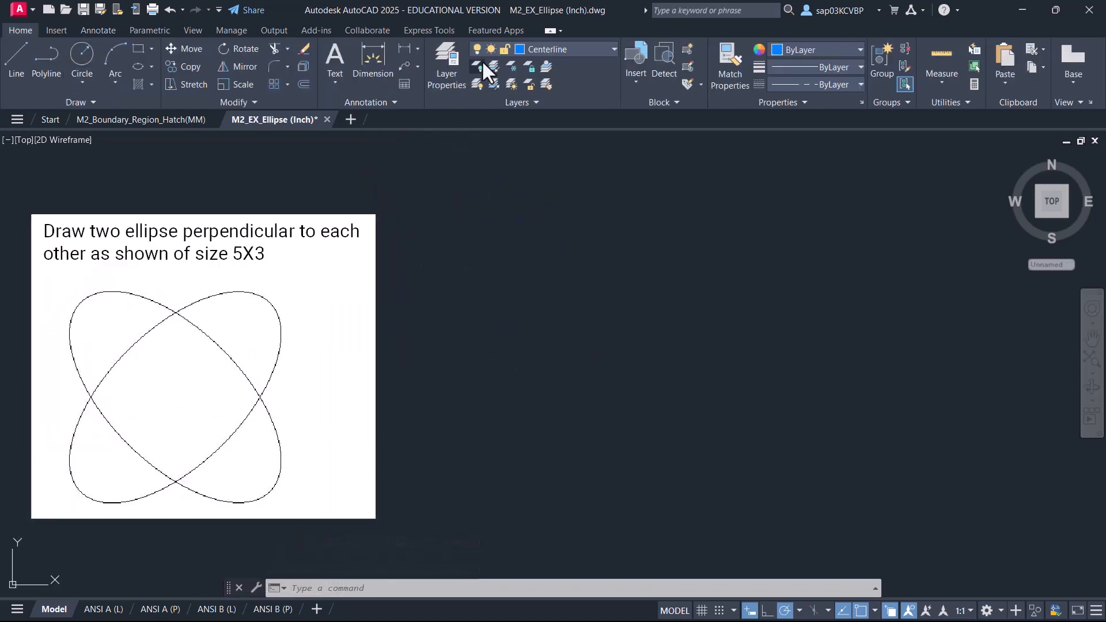
click(610, 49)
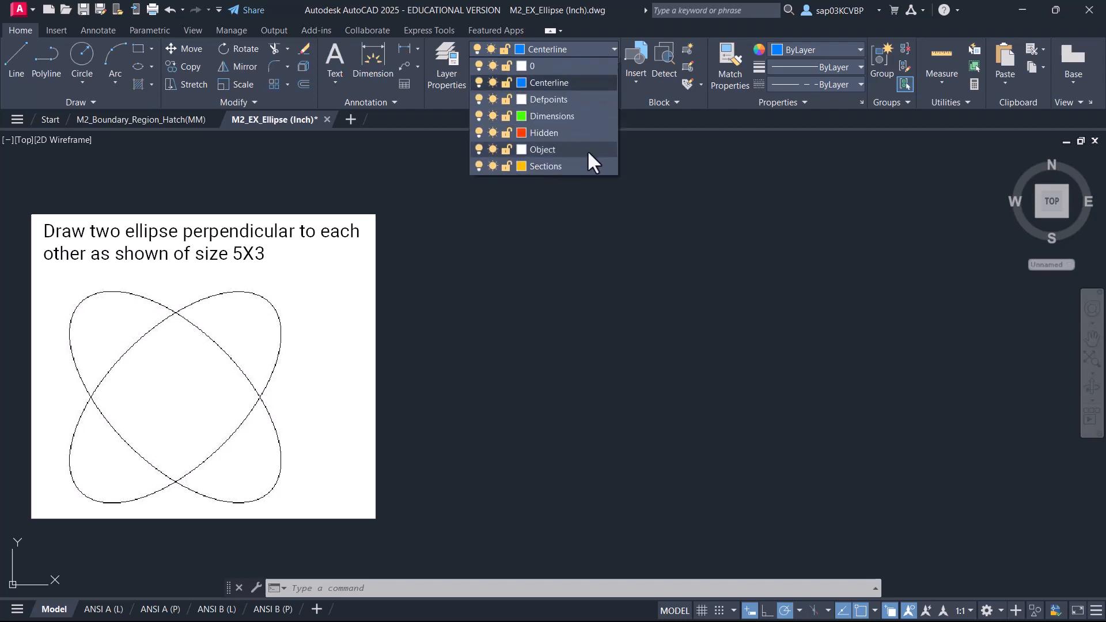
click(587, 151)
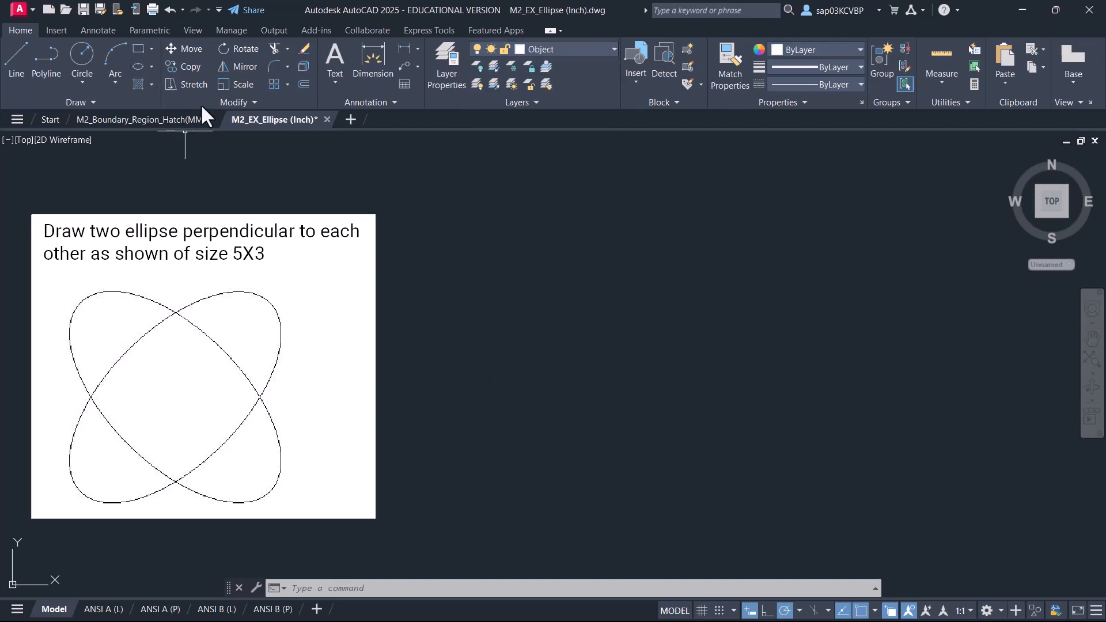
Start an ellipse from a centre point beside the exercise picture, with its first axis endpoint at distance 5 and 45°.
text(EL)
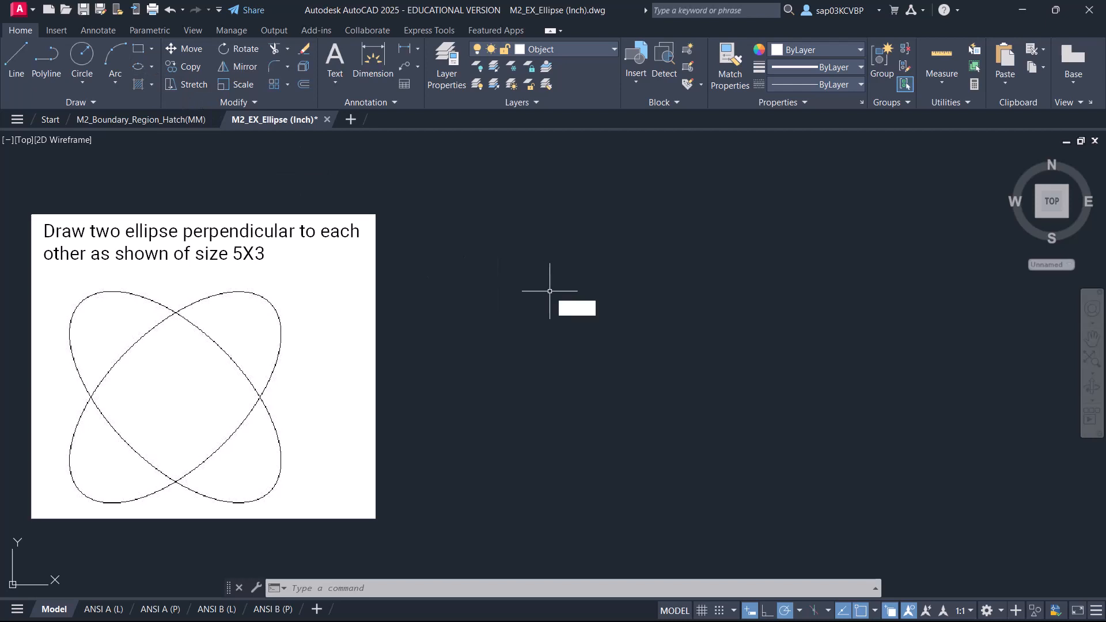
key(Return)
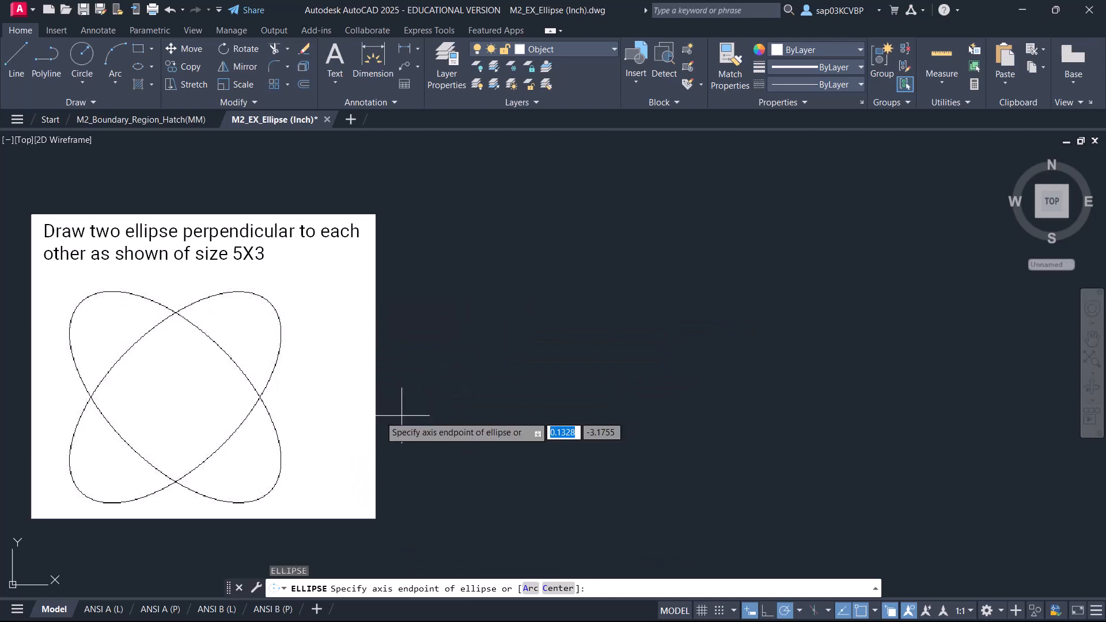
right_click(547, 326)
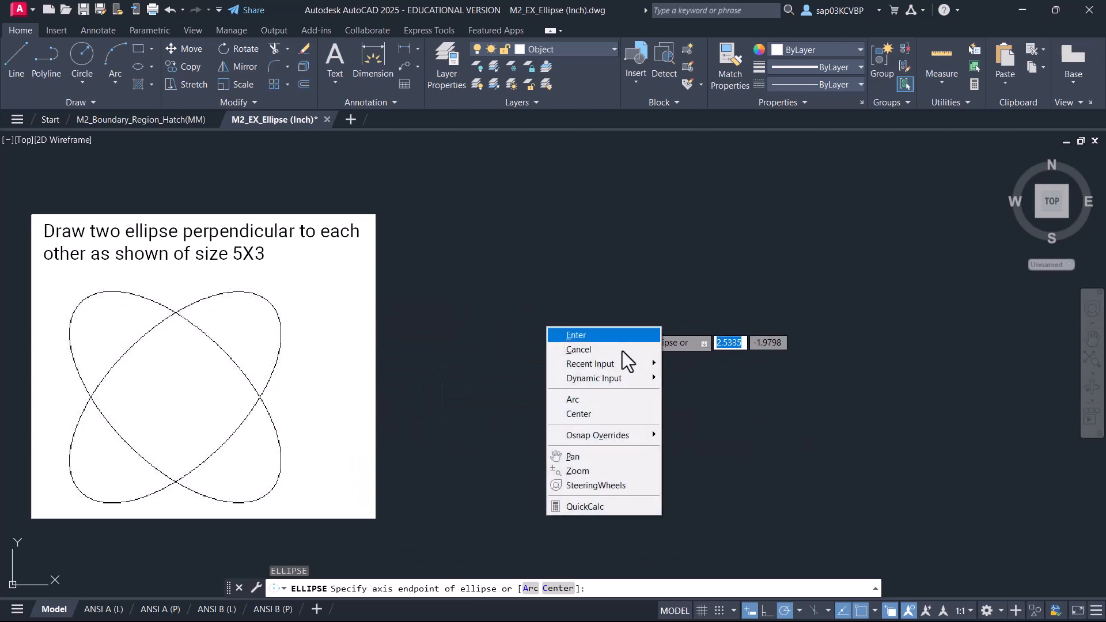
click(612, 414)
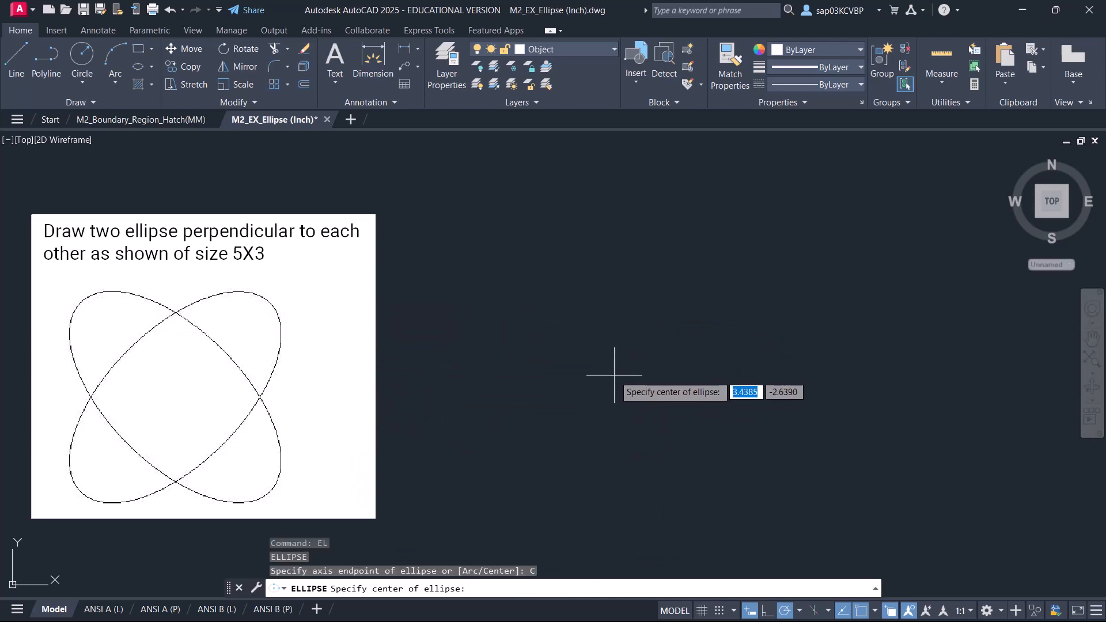
click(612, 376)
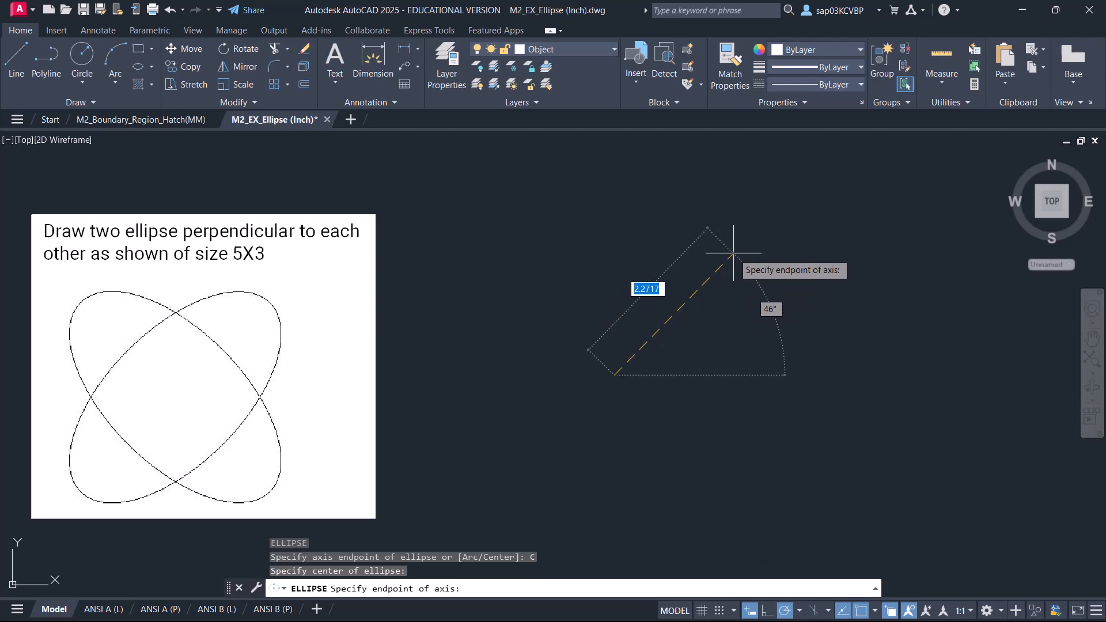
text(5)
key(Tab)
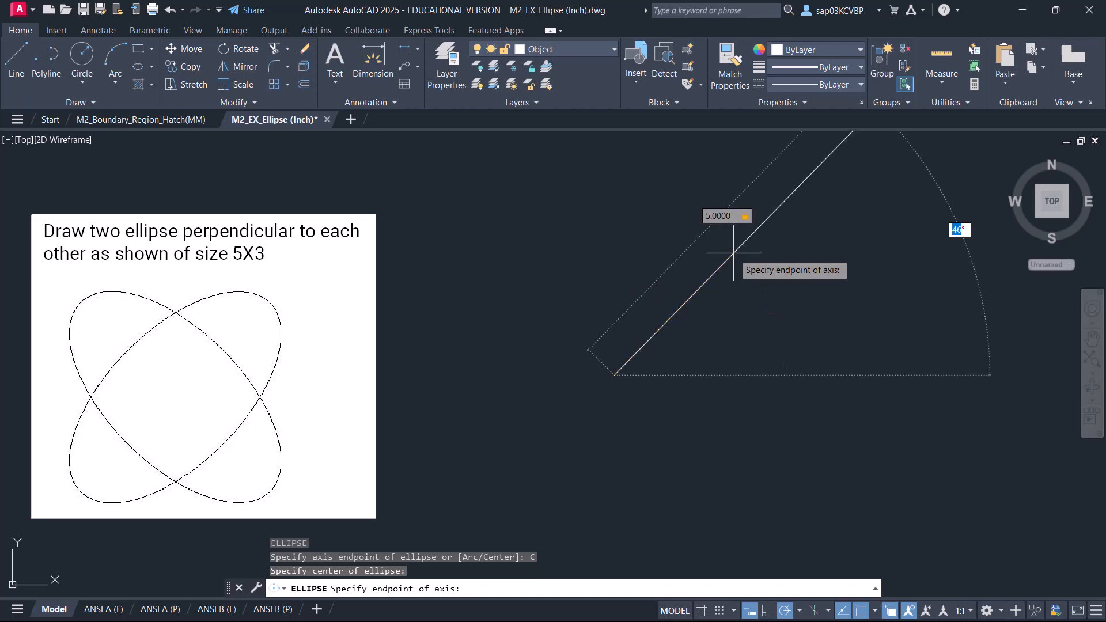
text(45)
key(Return)
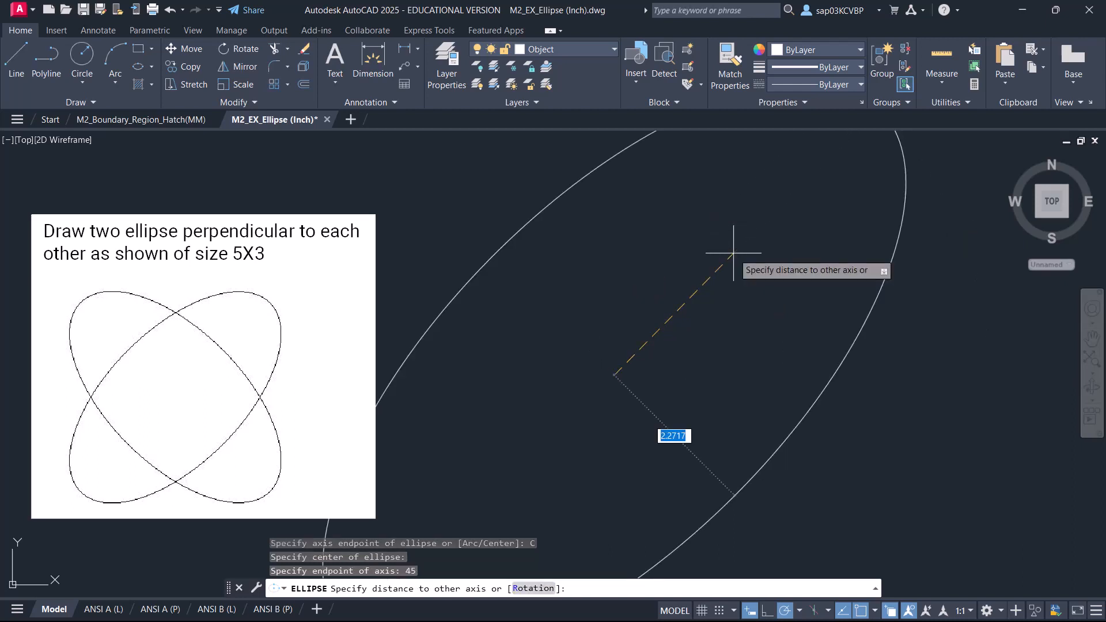
Complete the ellipse by setting the distance to its other axis to 3 at 135°.
scroll(723, 251, down, 4)
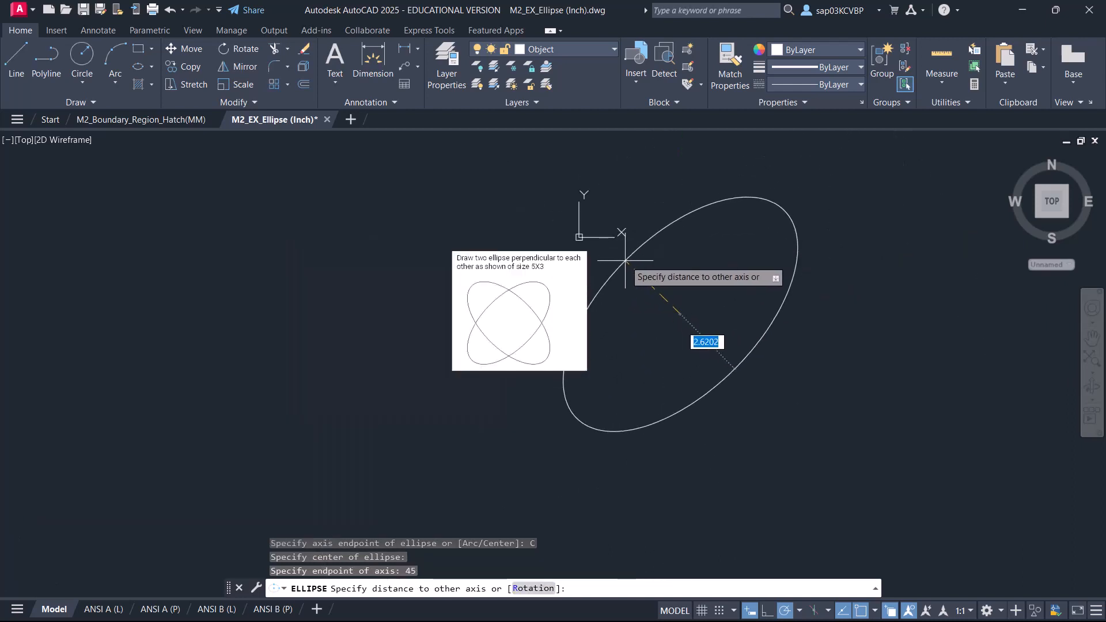
scroll(622, 268, up, 2)
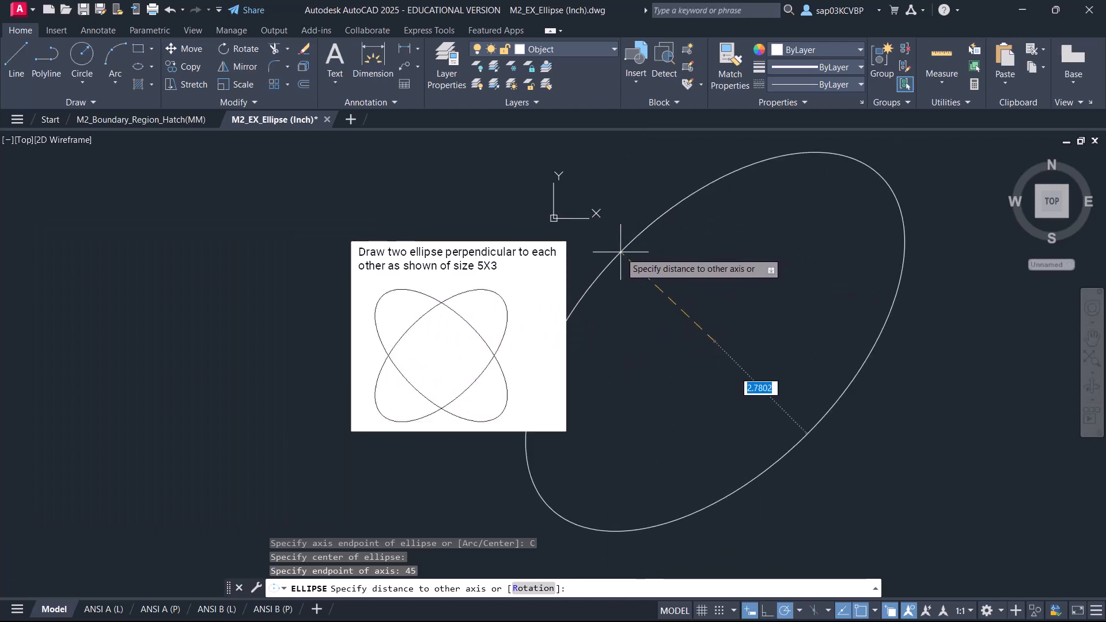
key(Tab)
key(BackSpace)
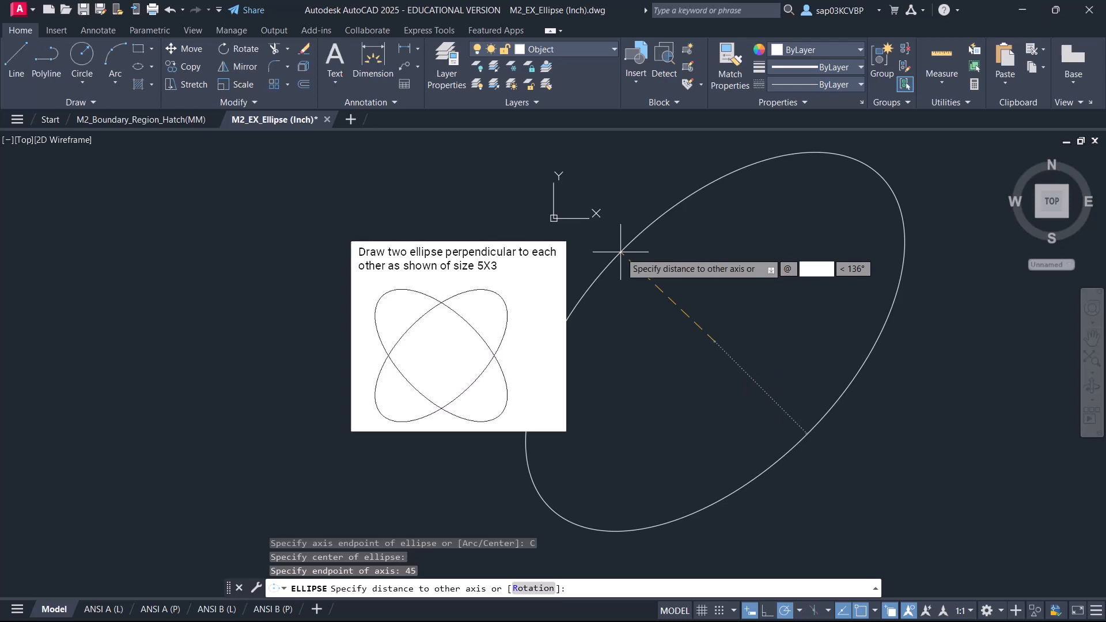
key(Tab)
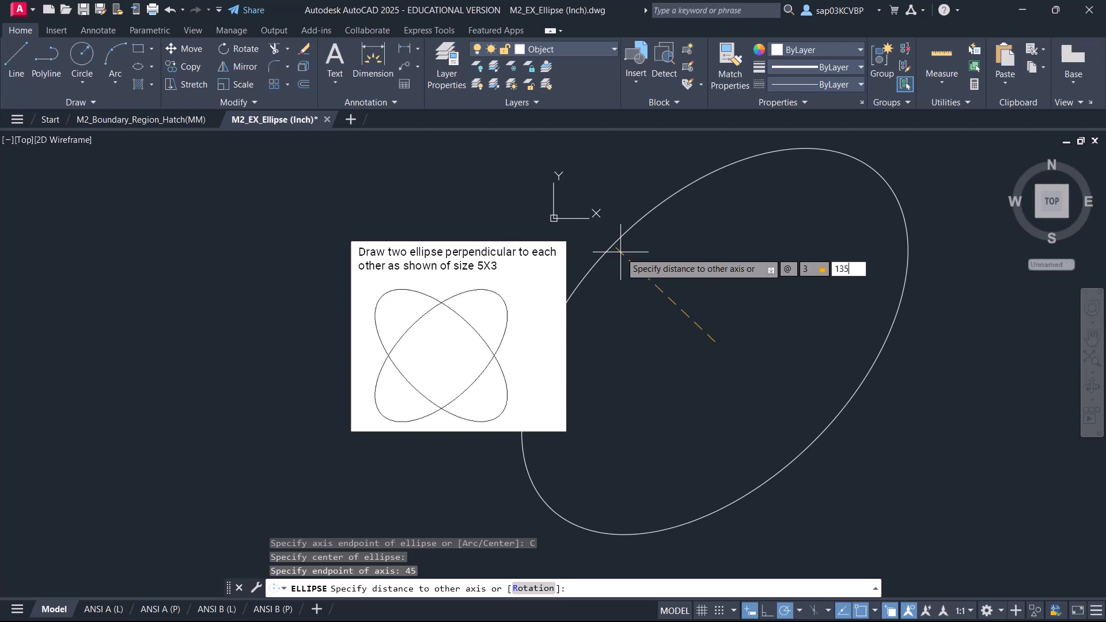
key(Return)
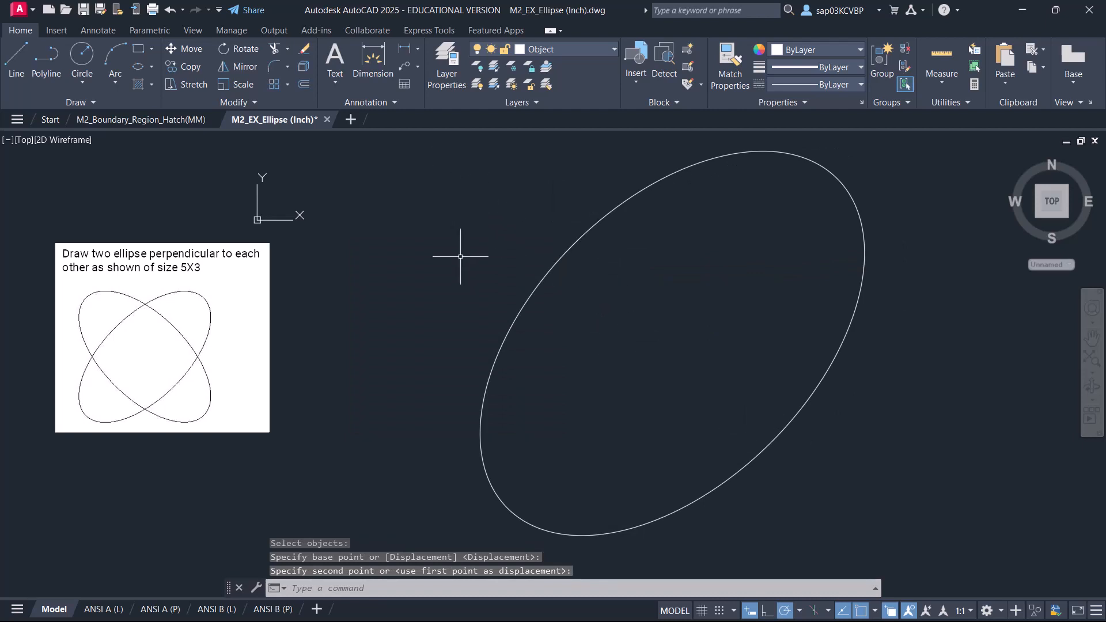
Start a second ellipse from the first ellipse's centre, with its first axis endpoint at distance 5 and 135°.
text(e)
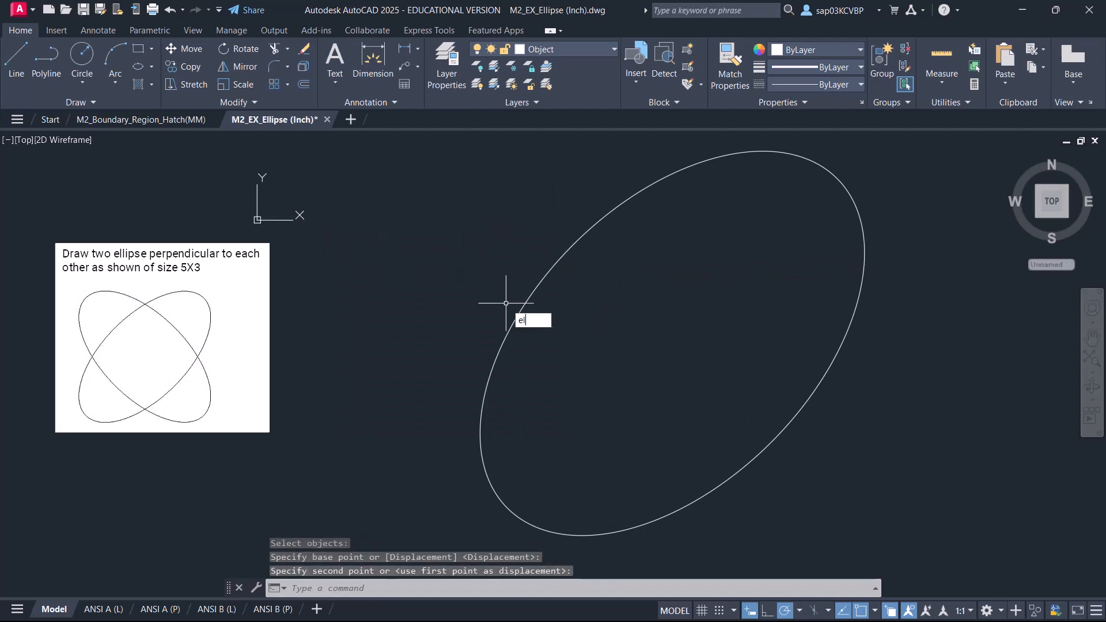
text(l)
key(Return)
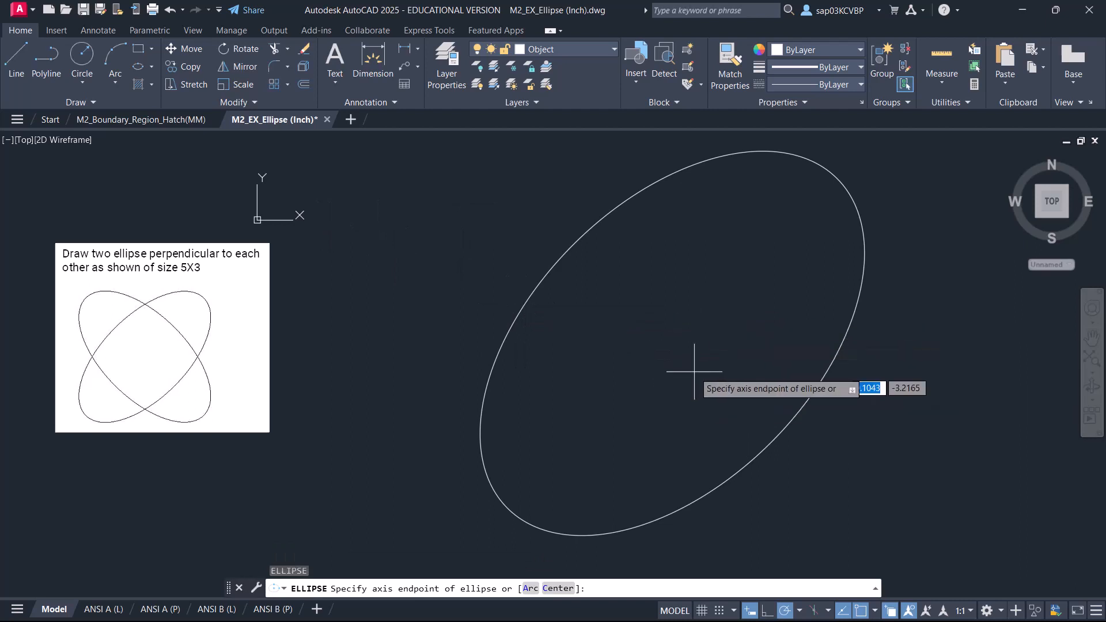
right_click(431, 274)
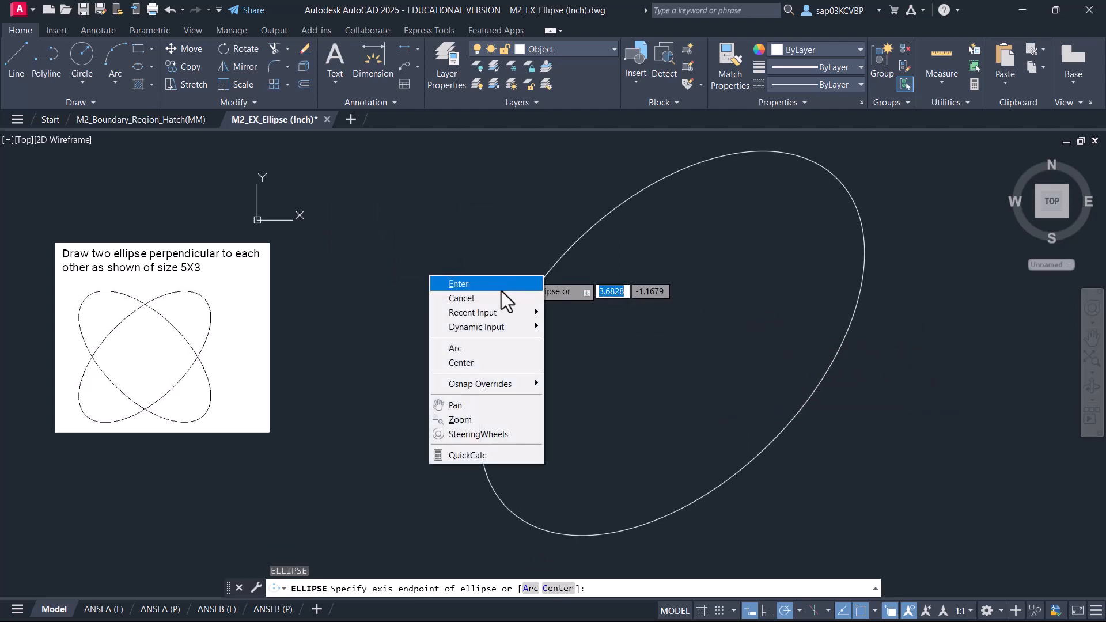
click(486, 362)
click(671, 344)
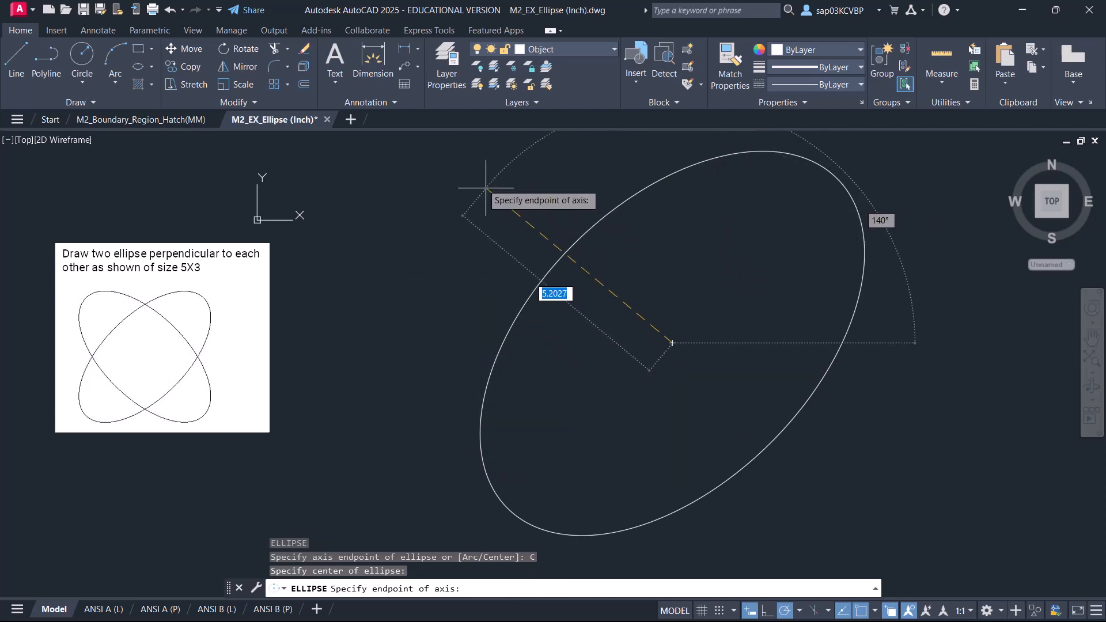
key(BackSpace)
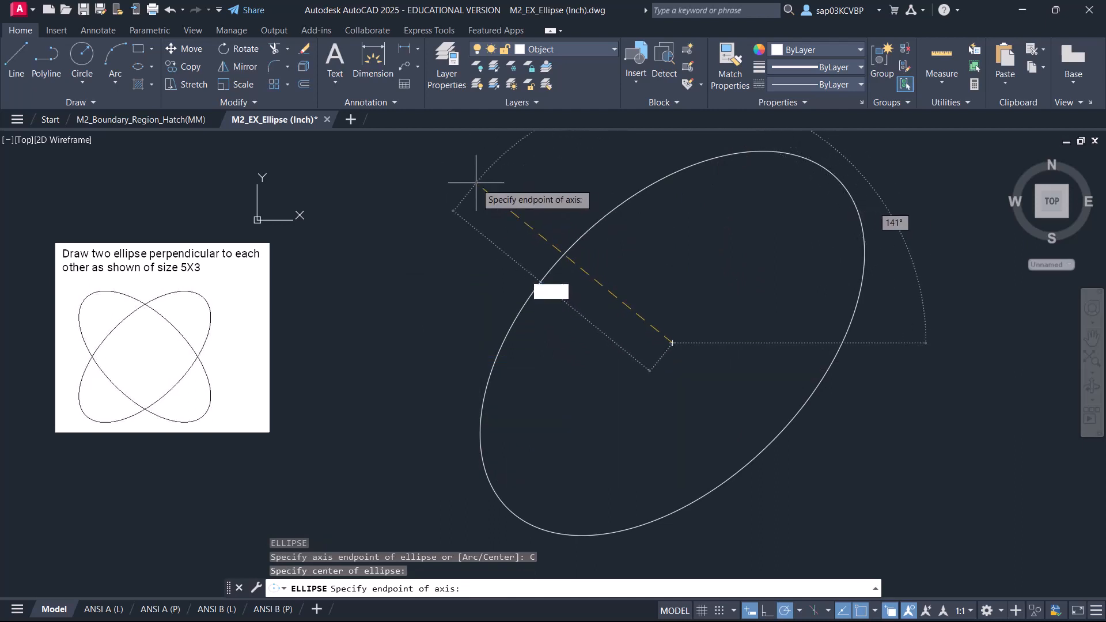
text(5)
key(Tab)
text(135)
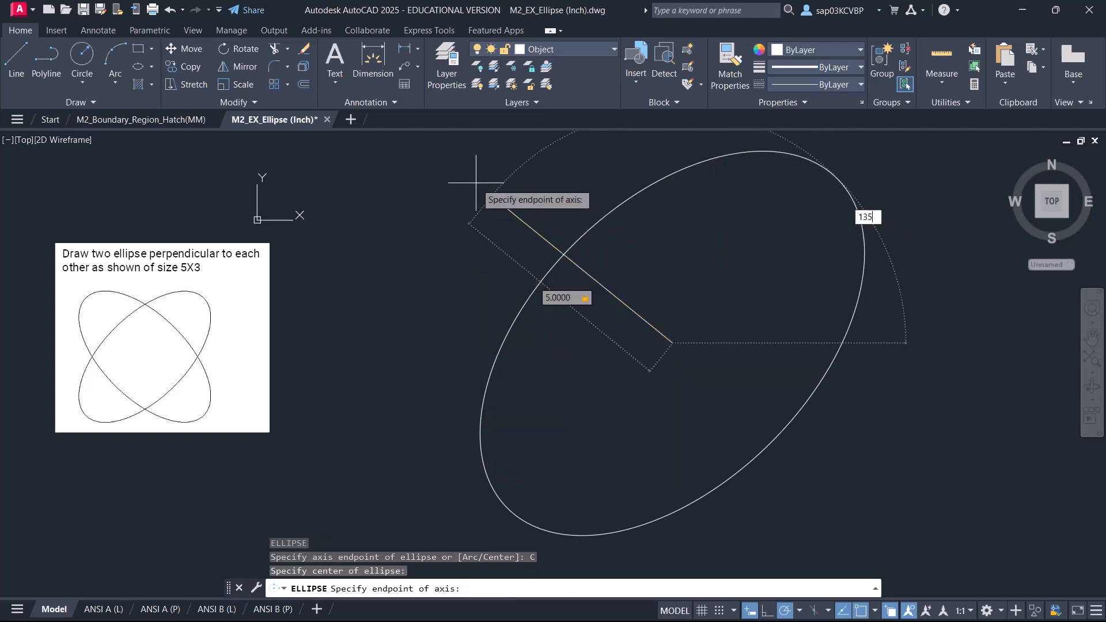
key(Return)
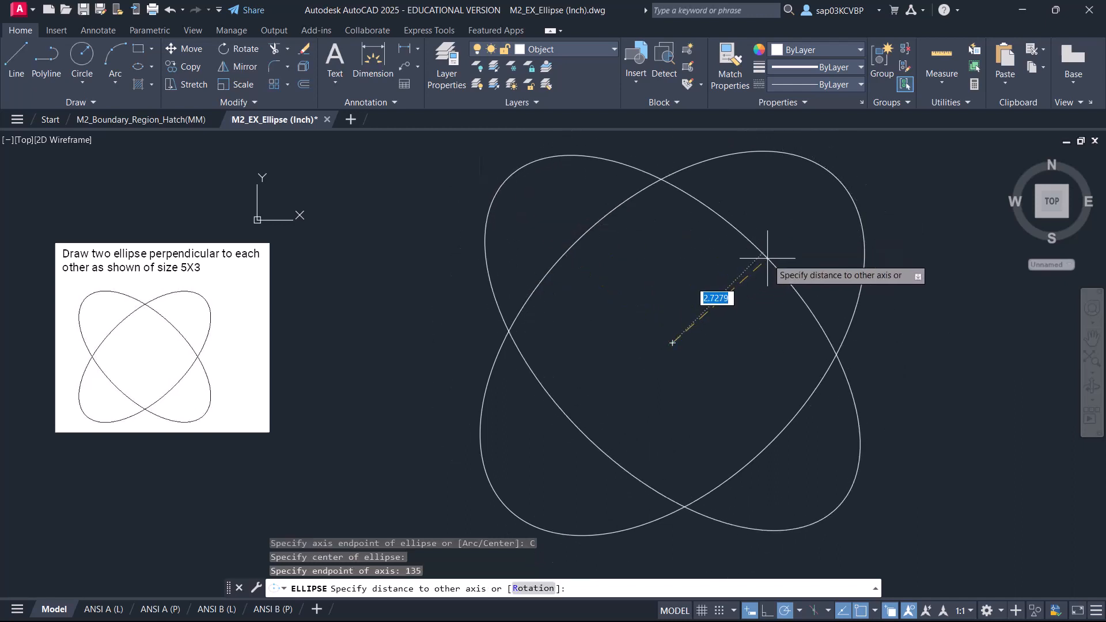
Complete the second, perpendicular ellipse by setting the distance to its other axis to 3 at 45°.
text(3)
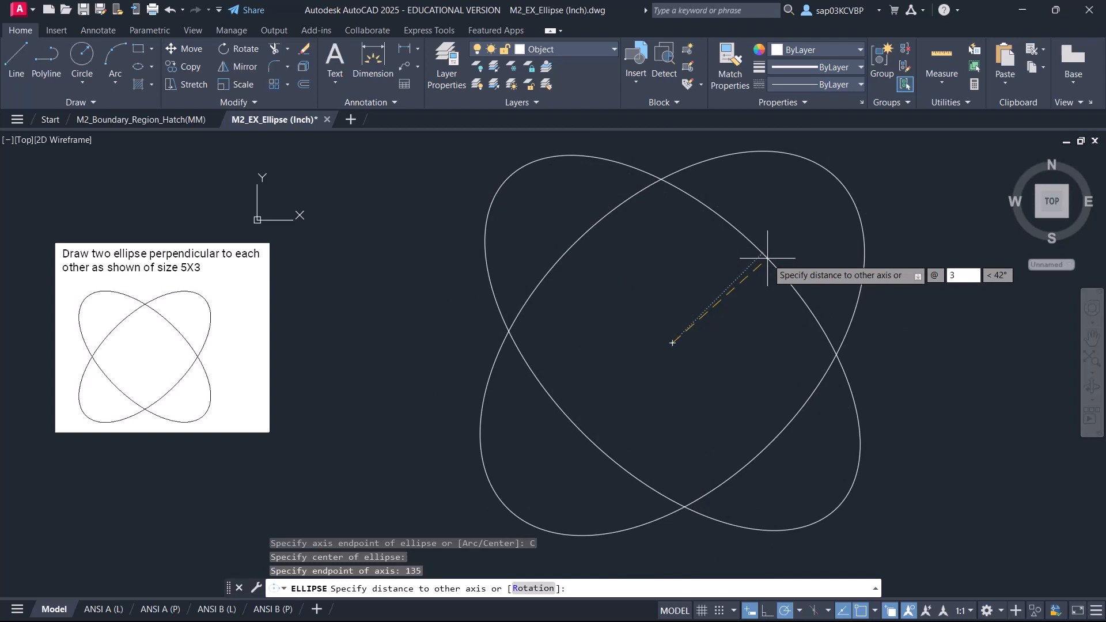
key(Tab)
text(45)
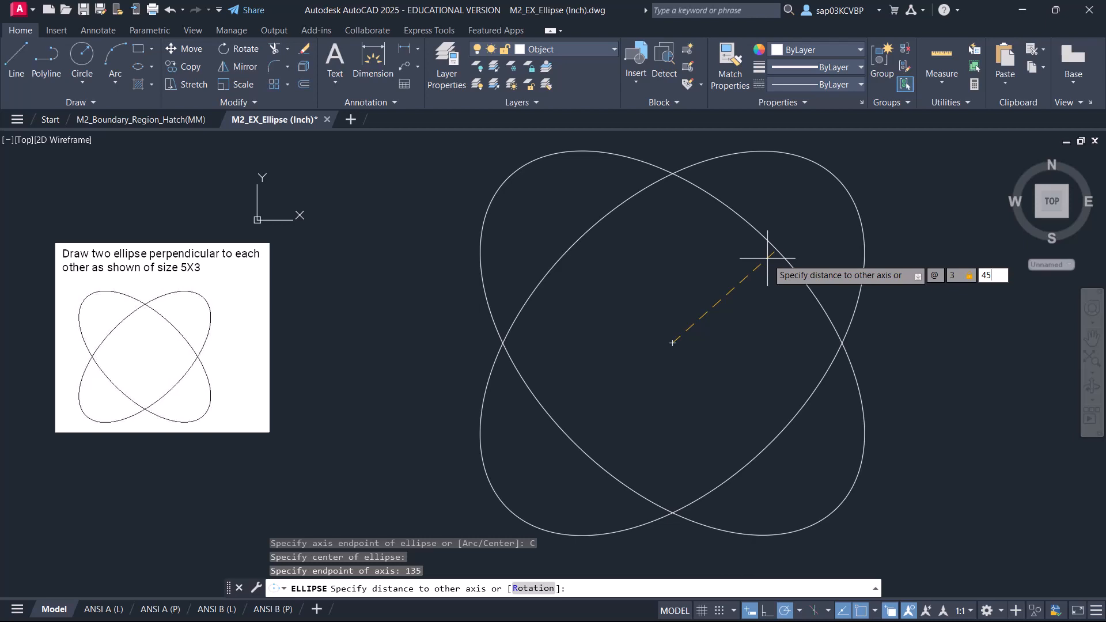
key(Return)
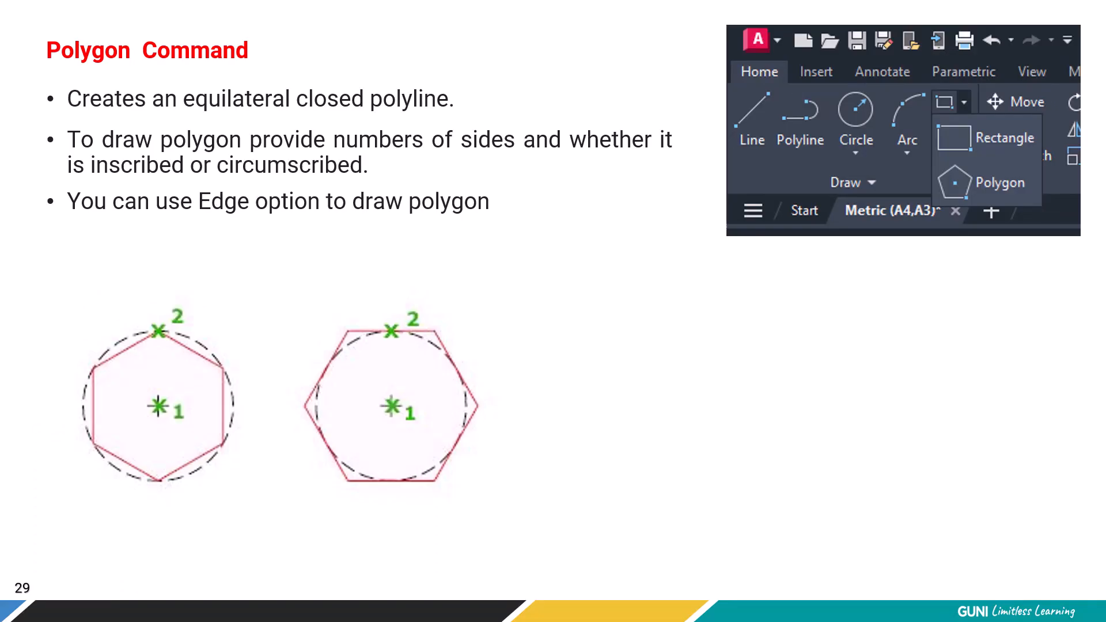
drag(47, 75, 125, 73)
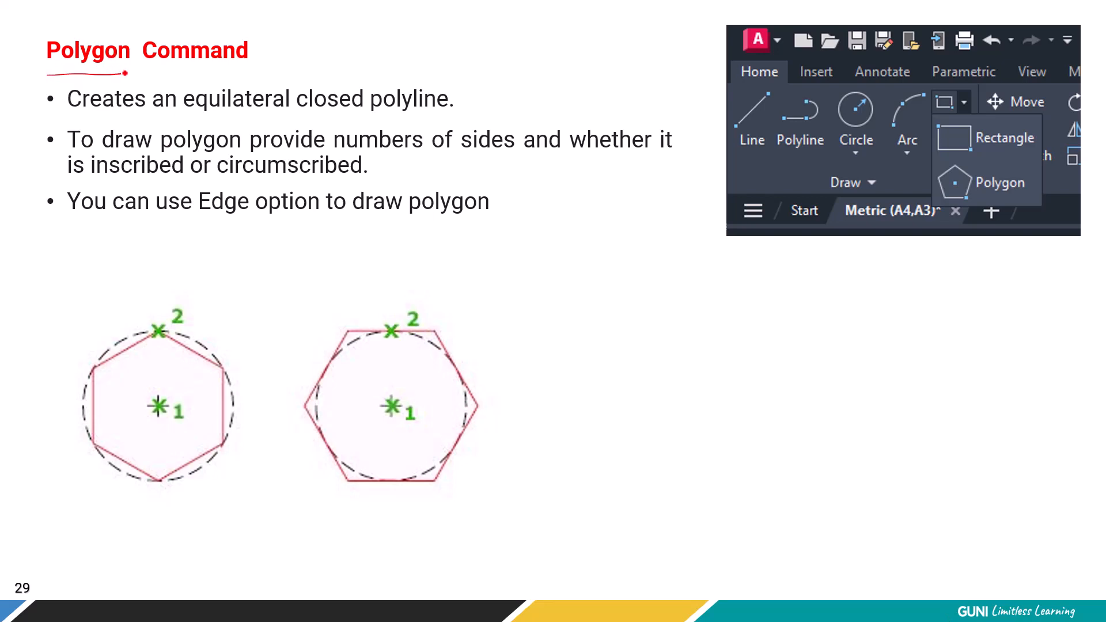